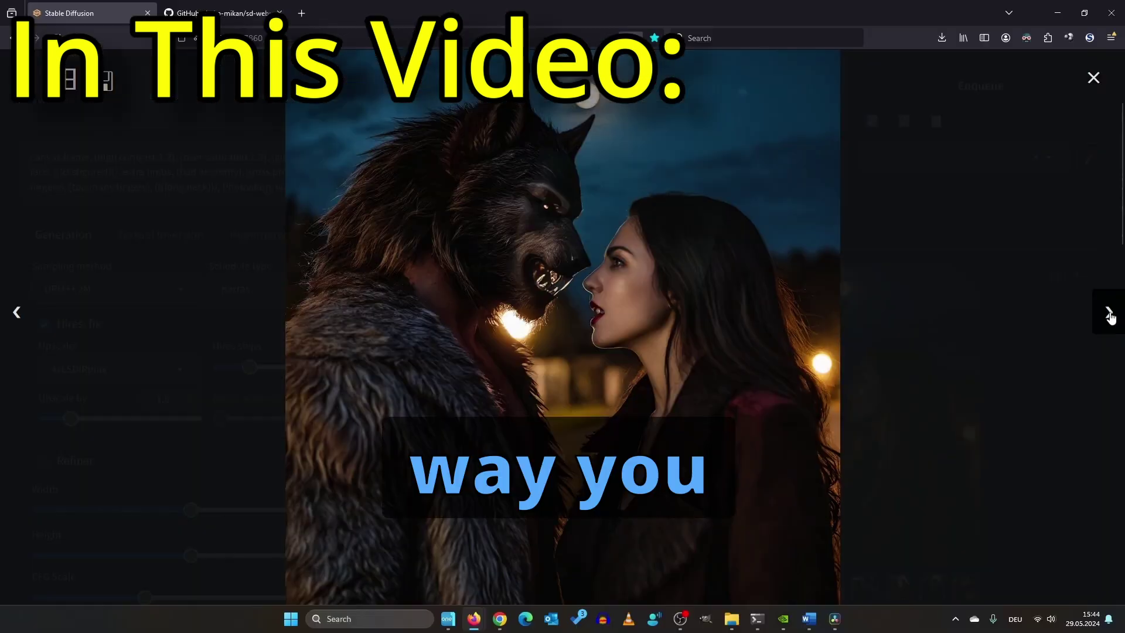
- Browse the full-size werewolf images and read the README sections on region layout and template creation
click(1108, 312)
click(1108, 312)
click(1107, 312)
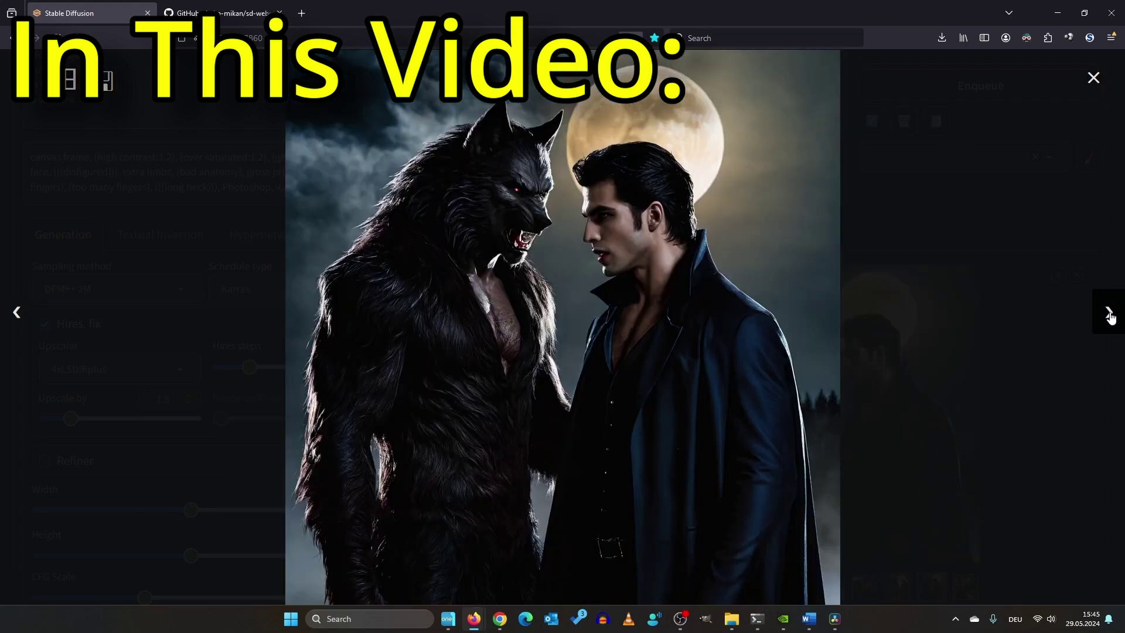
click(1108, 312)
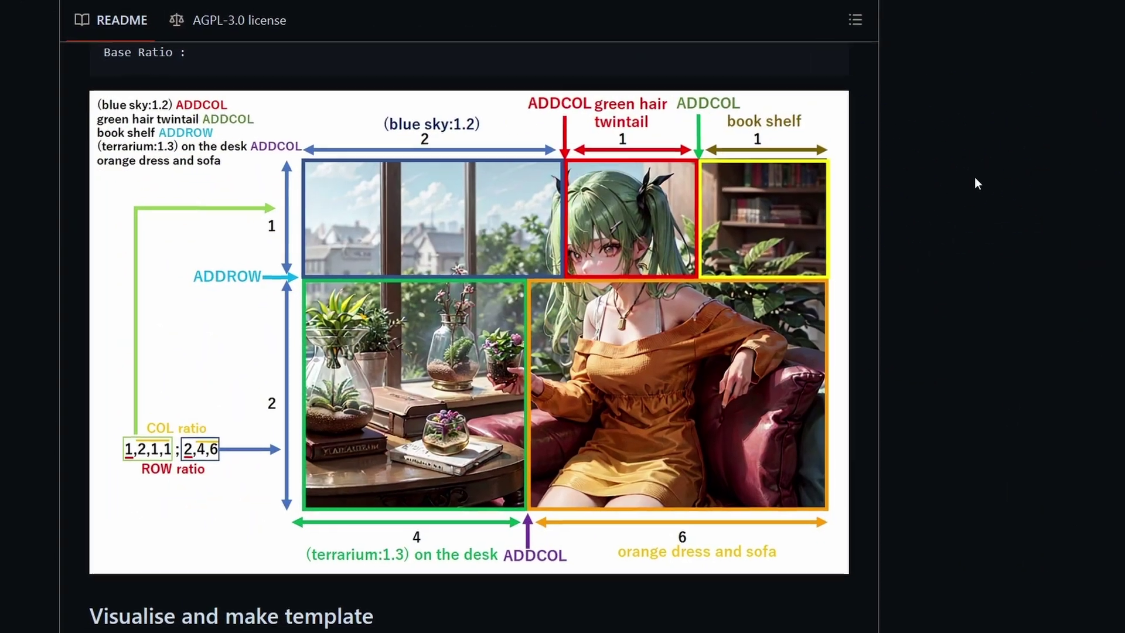
scroll(562, 316, down, 8)
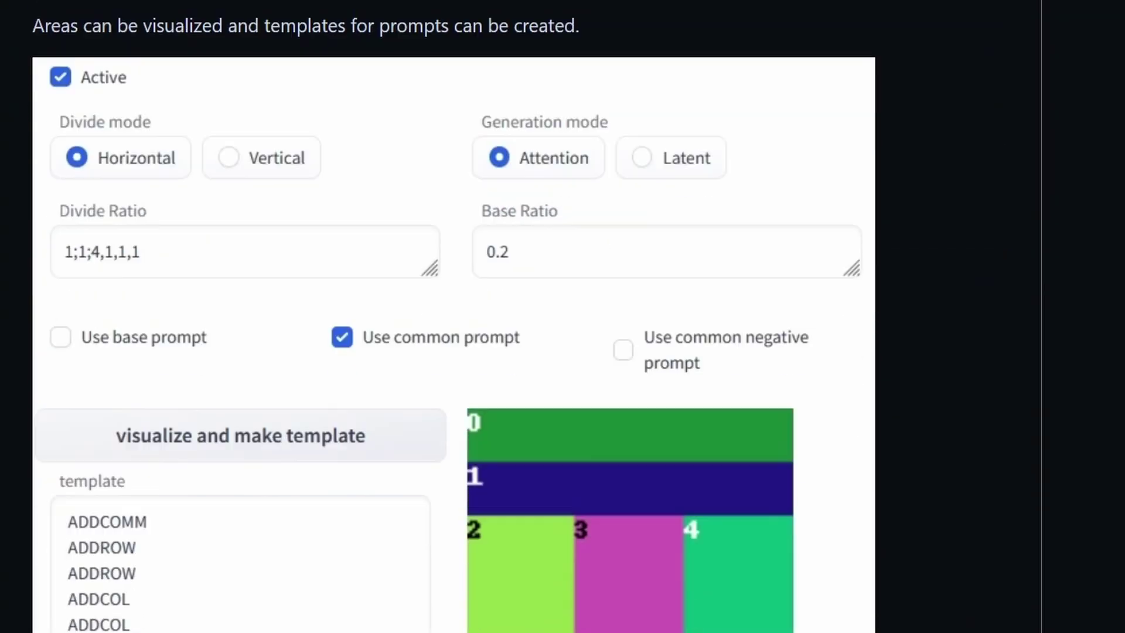
scroll(562, 316, down, 10)
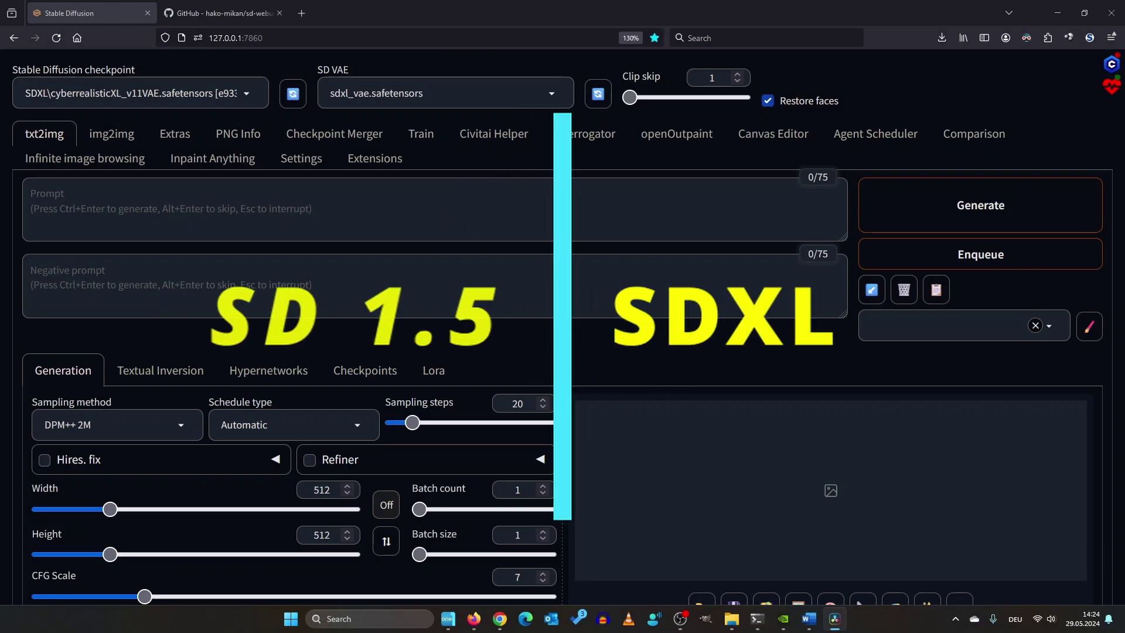
- Set the schedule type to Karras, sampling steps to 30 and the image size to 1024 by 1024
scroll(186, 327, down, 2)
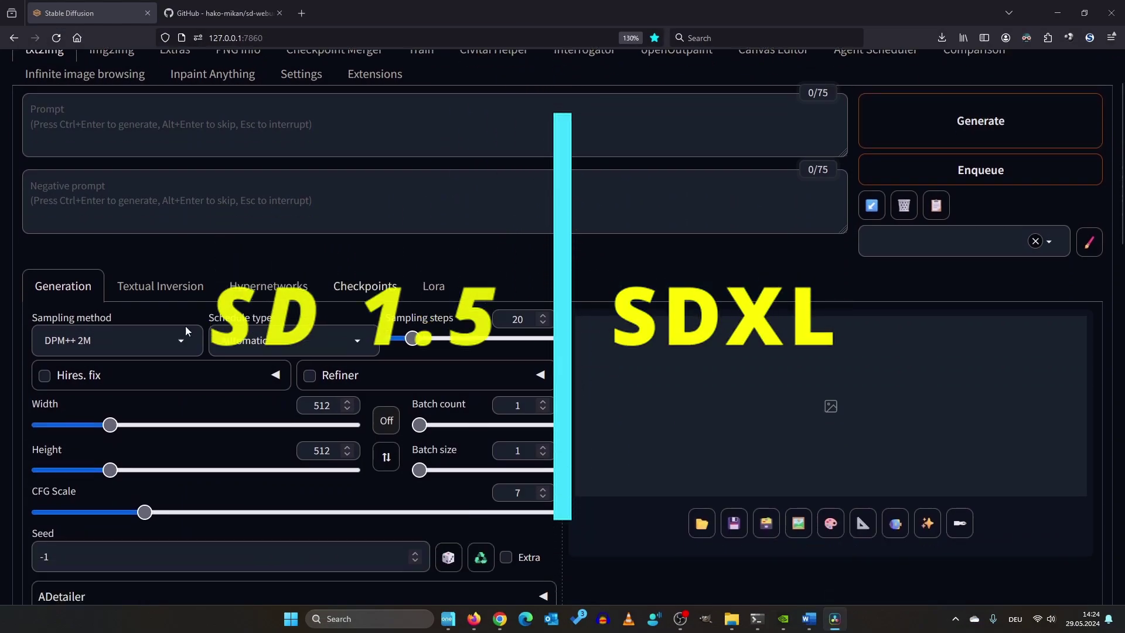
click(126, 344)
click(349, 328)
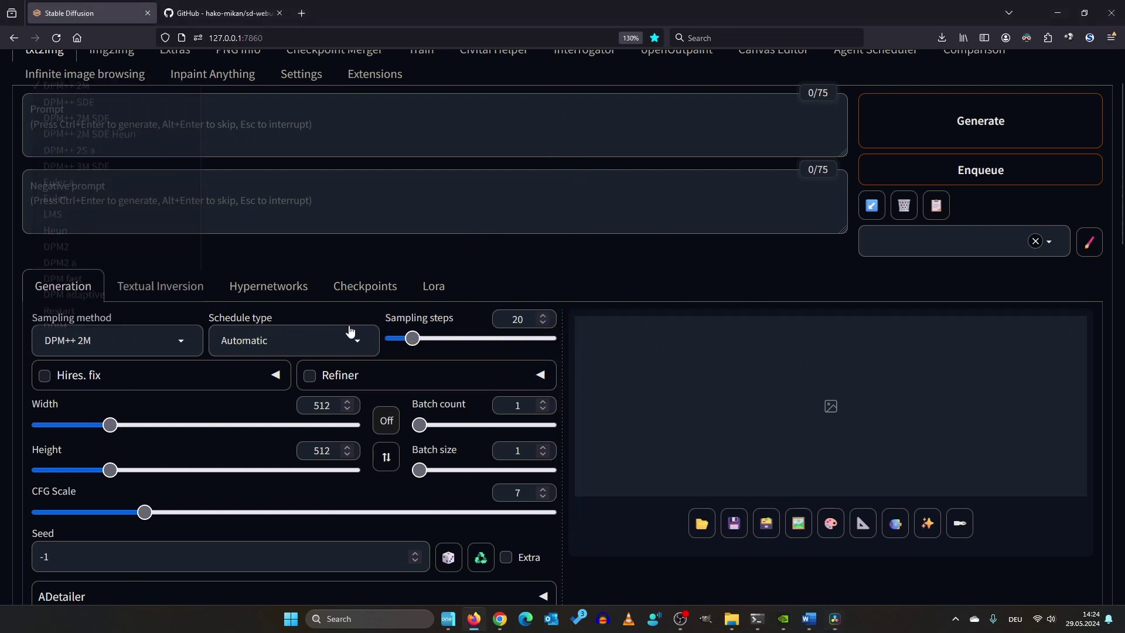
click(234, 267)
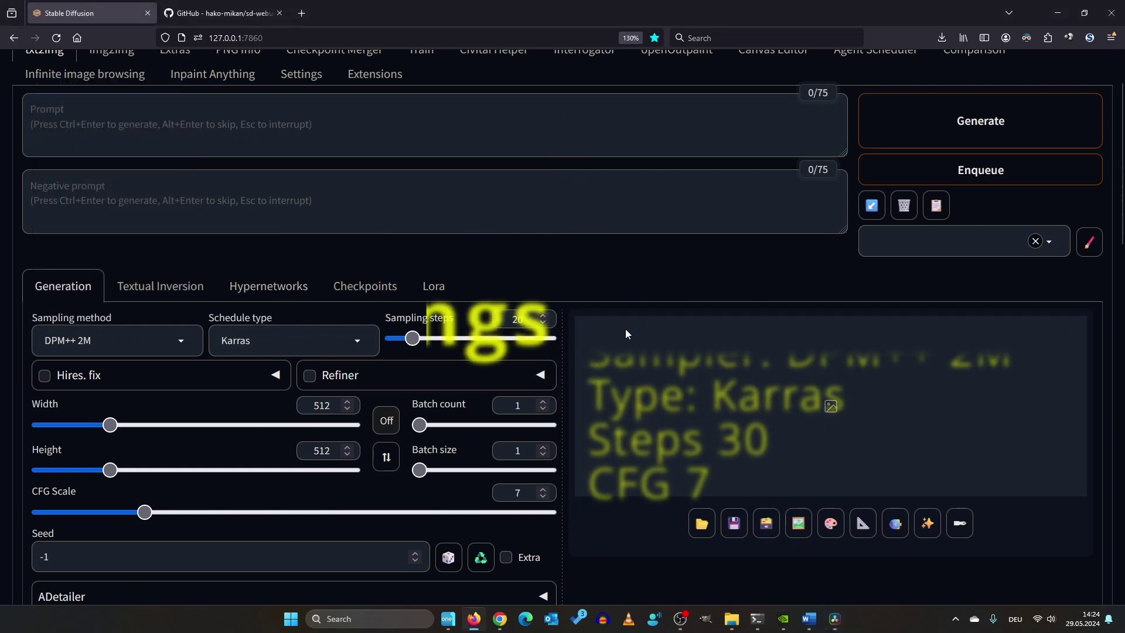
click(519, 321)
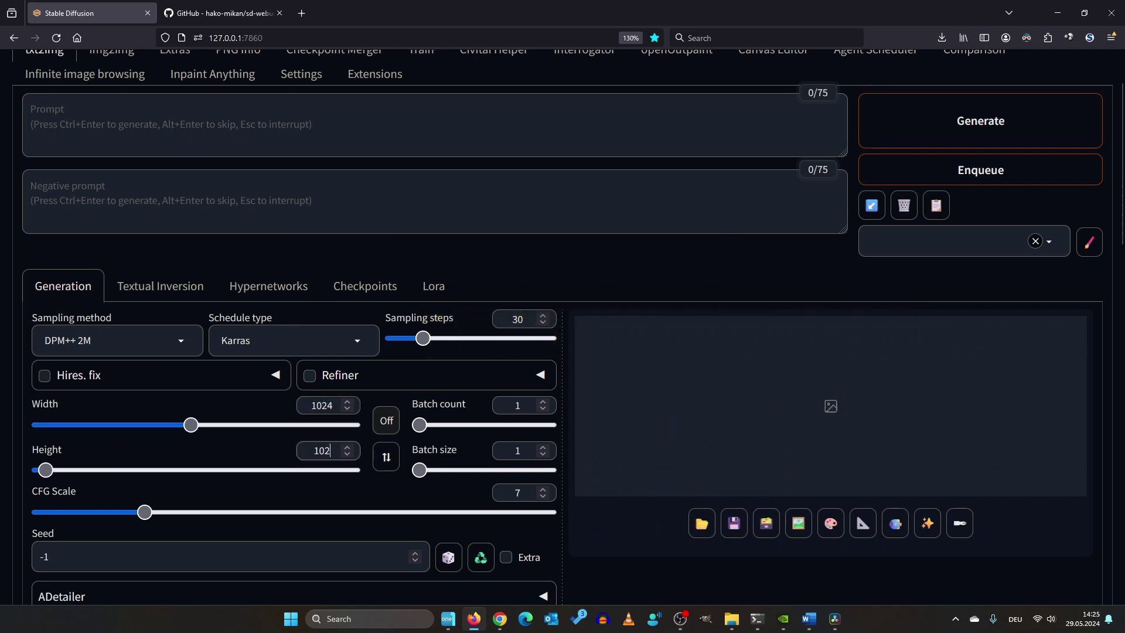
- Visualize Regional Prompter's 1,1 column split and activate the extension with Use common prompt
scroll(456, 424, down, 12)
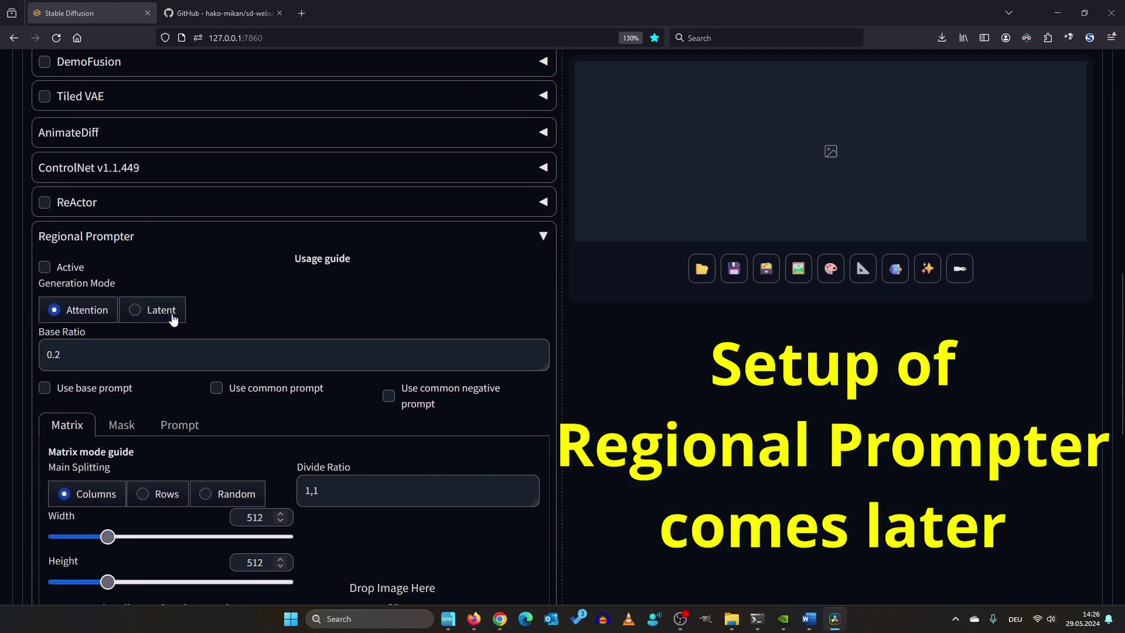
click(240, 471)
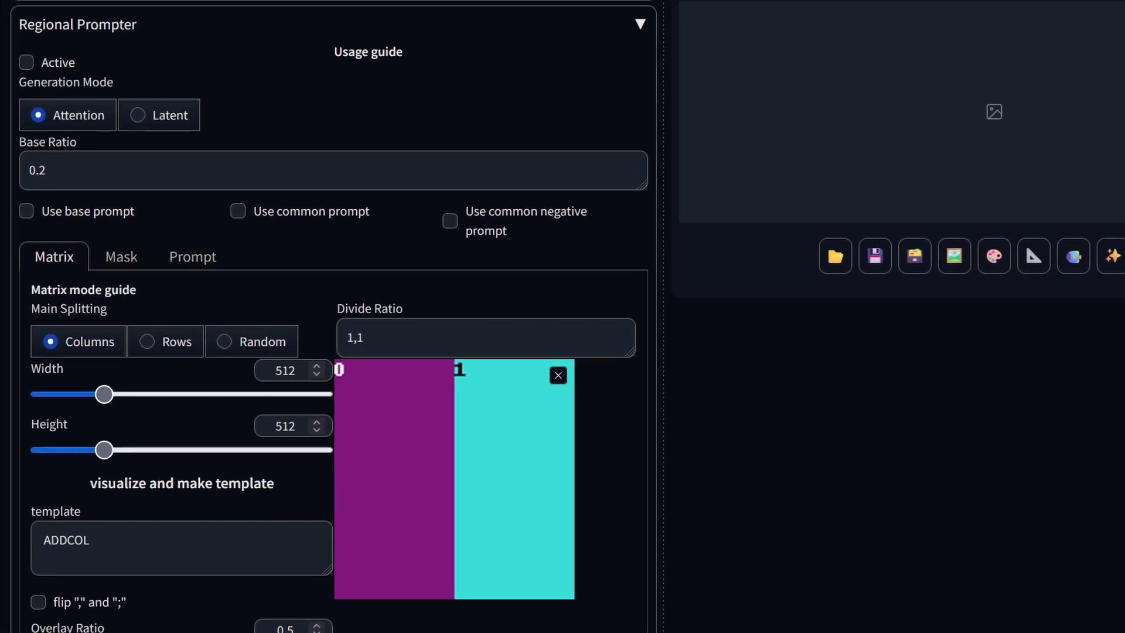
scroll(981, 476, up, 2)
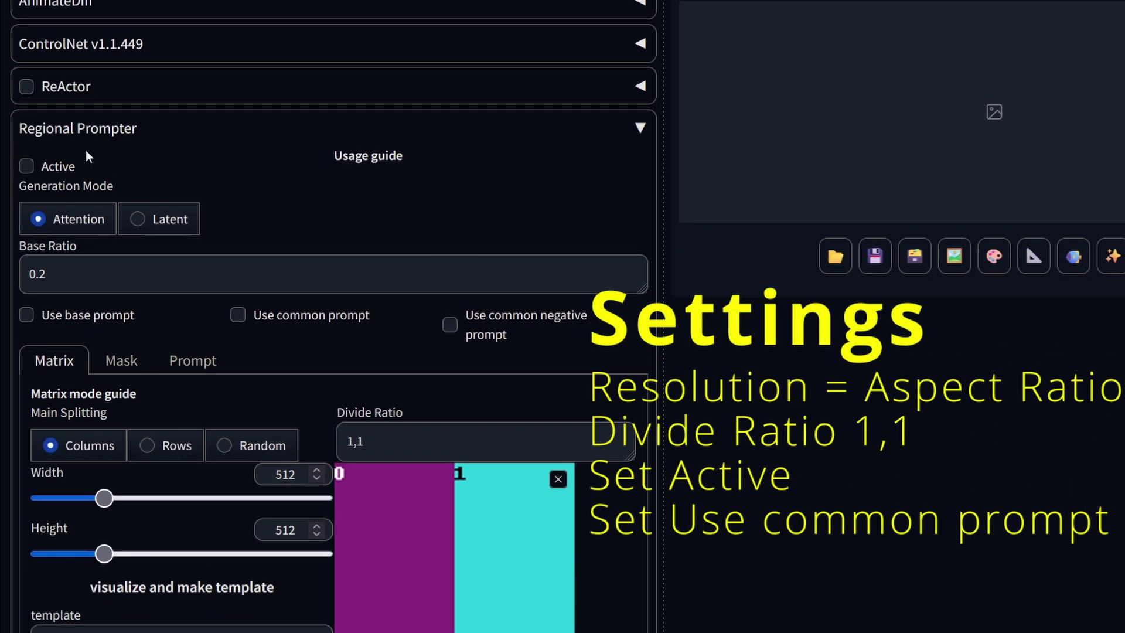
click(236, 315)
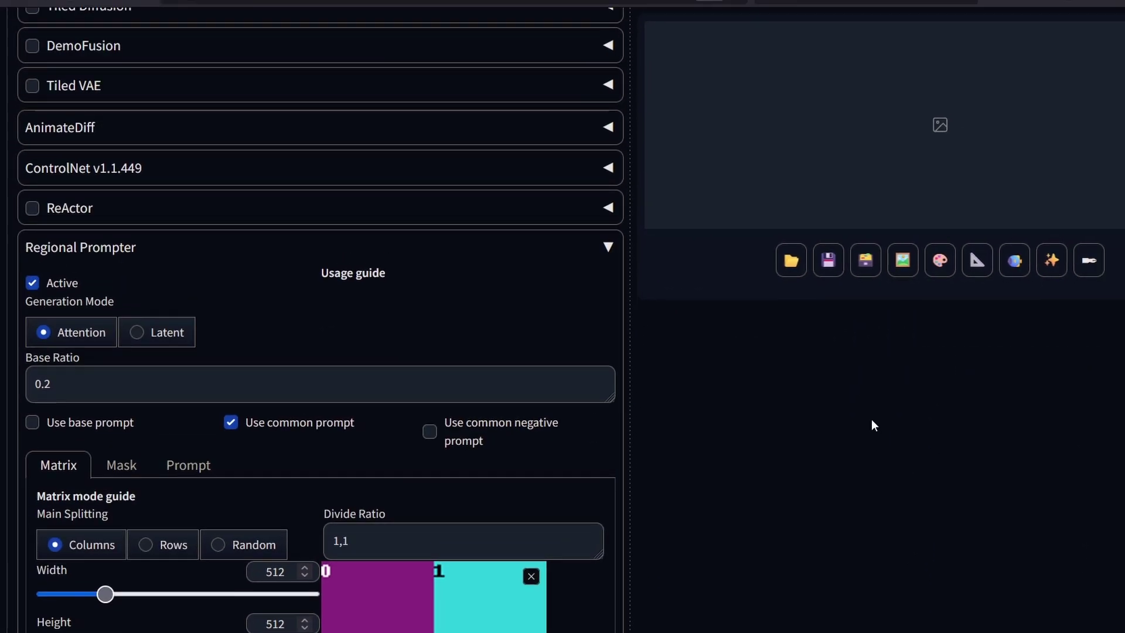
- Generate a batch of 8 images from the prompt "A werewolf and a vampire BREAK A werewolf BREAK A Vampire" and view the results
scroll(878, 422, up, 15)
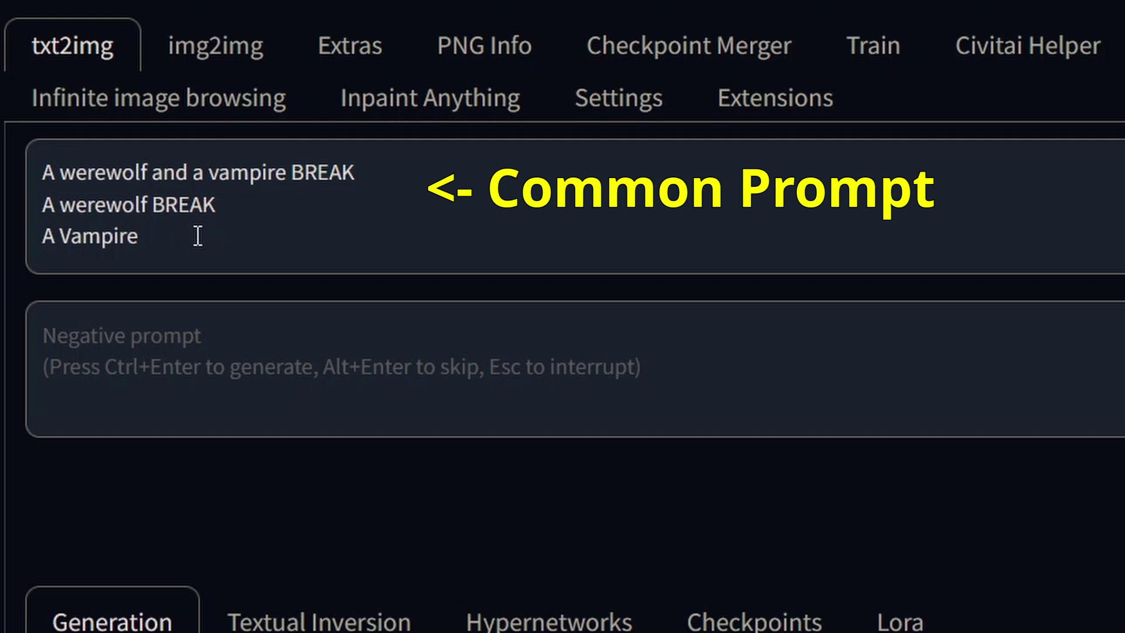
double_click(125, 159)
double_click(397, 192)
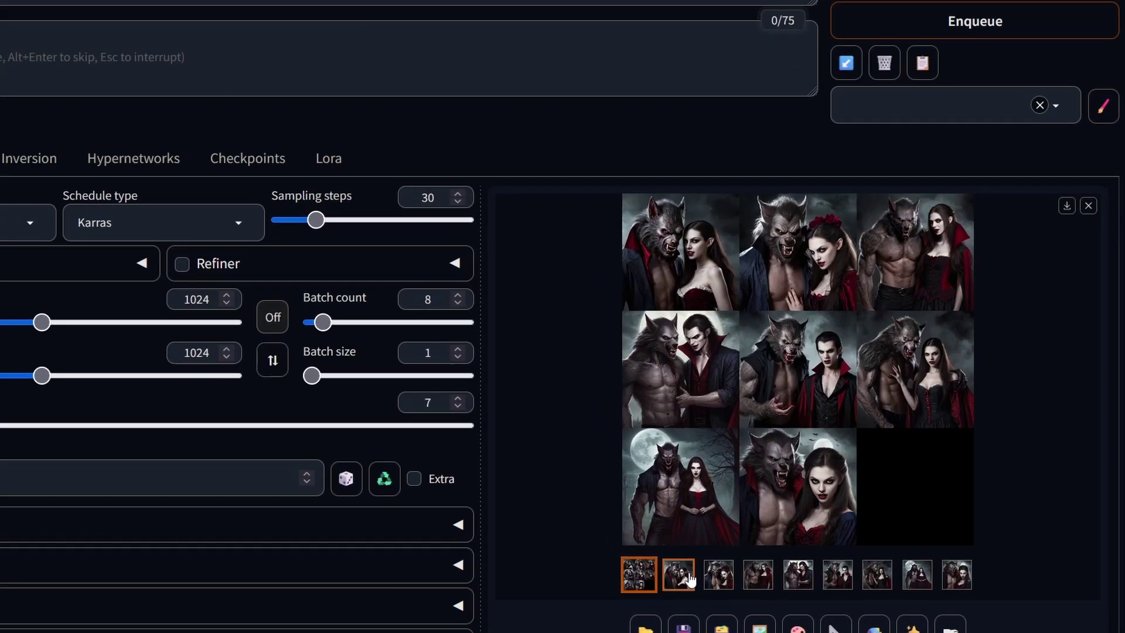
click(733, 559)
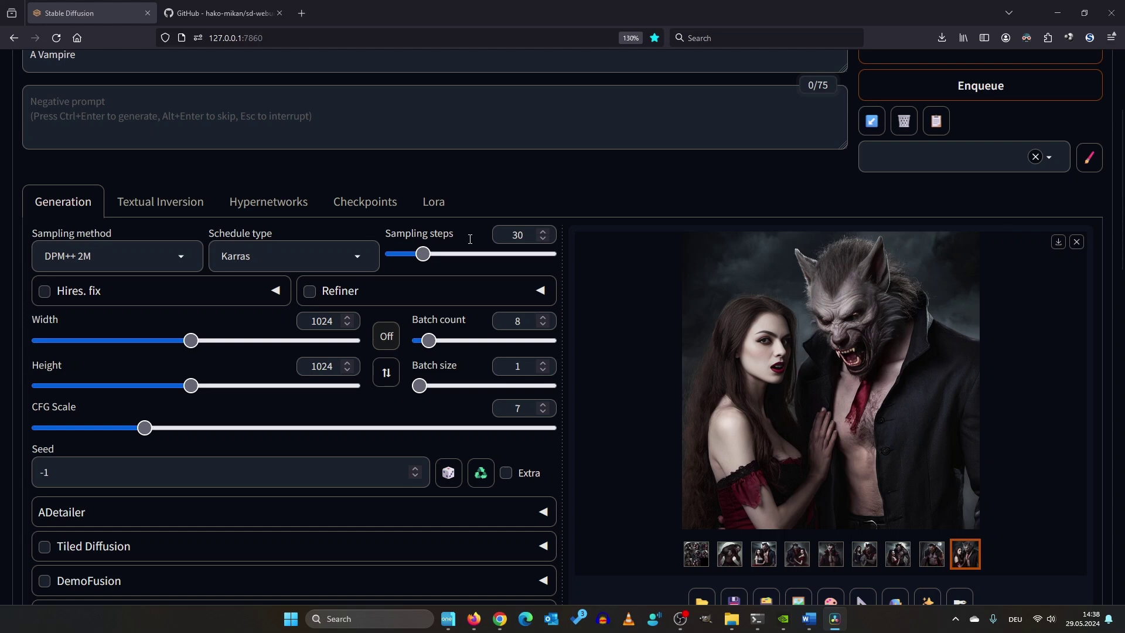
- Enable Use base prompt and add "cinematic photo . 35mm photograph, film, bokeh, professional, 4k, highly detailed BREAK" below the prompt's first line
scroll(382, 265, down, 10)
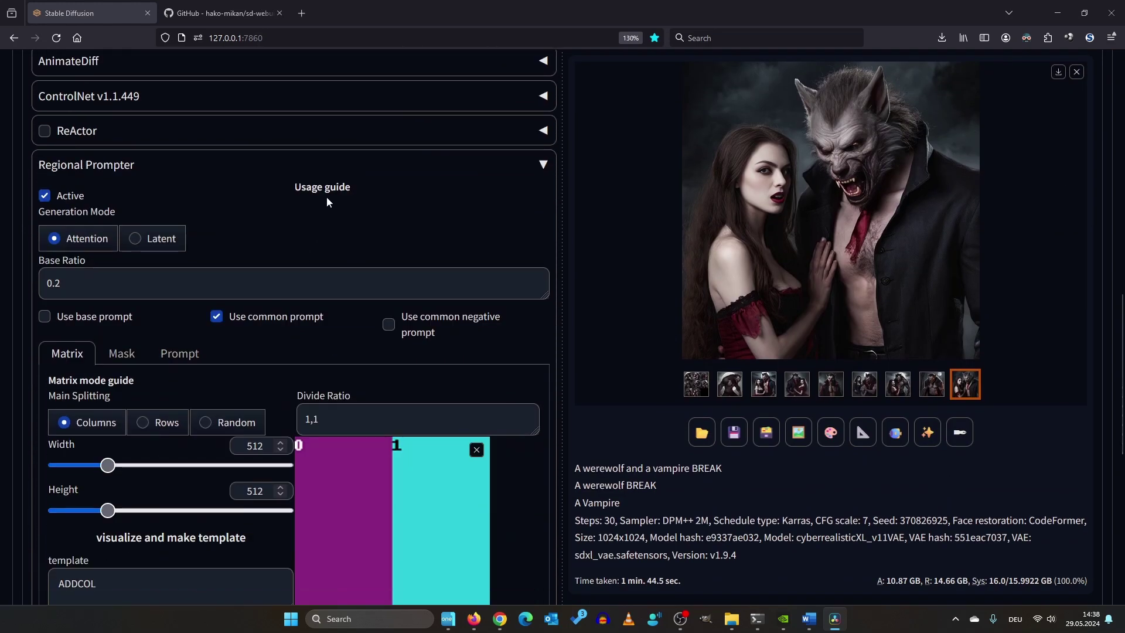
scroll(327, 202, down, 2)
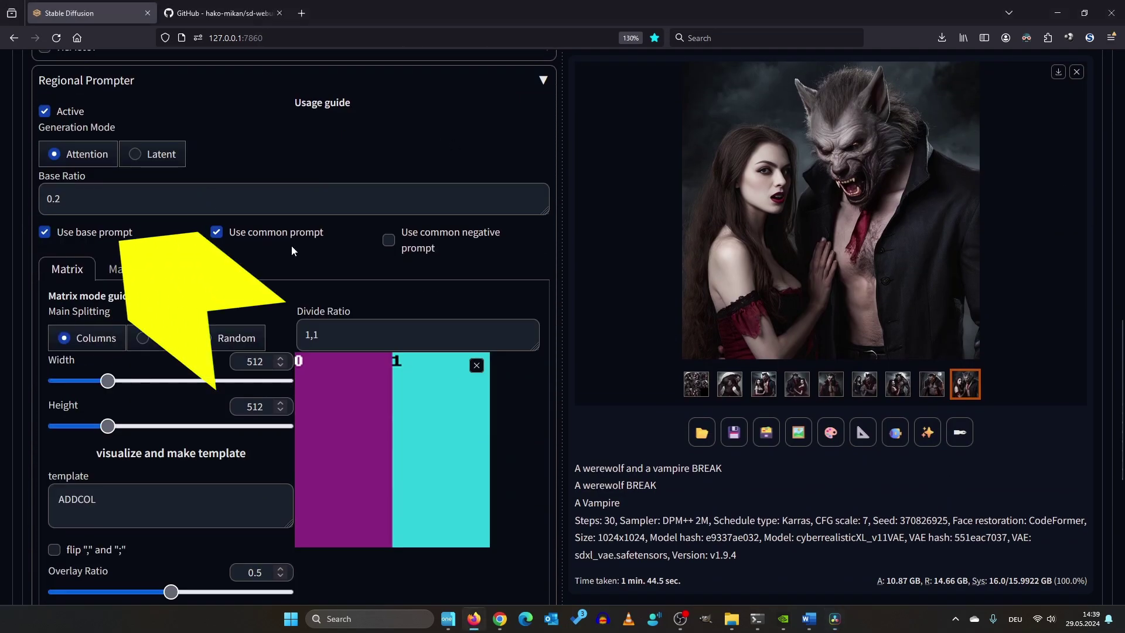
scroll(332, 227, up, 12)
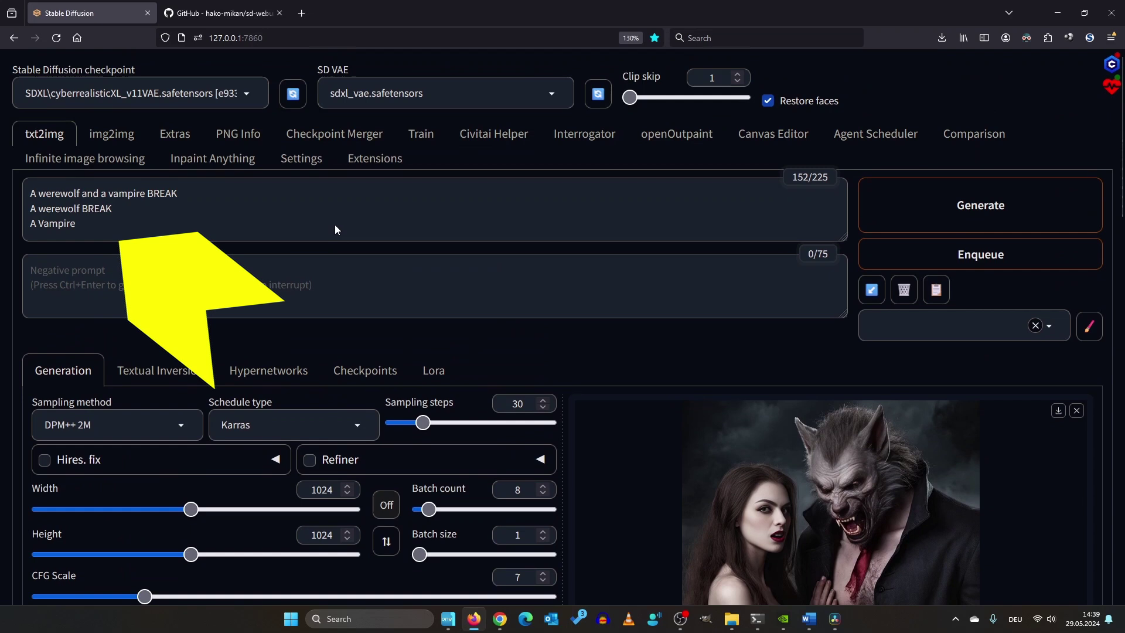
text(cinematic photo . 35mm photograph, film, bokeh, professional, 4k, highly detailed BREAK)
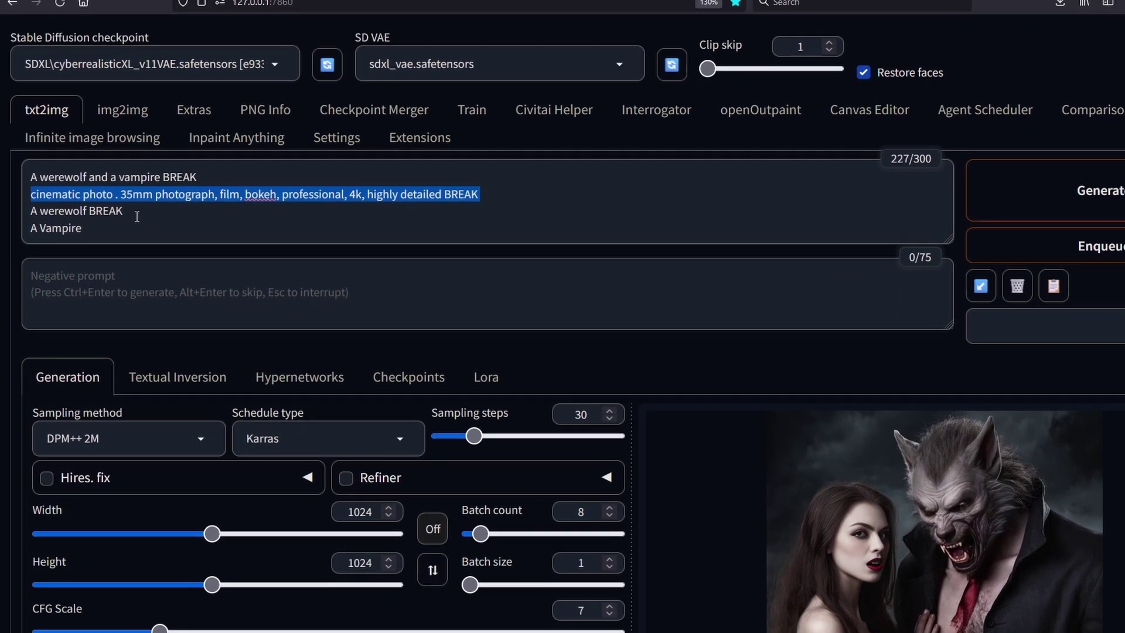
- Review the base, werewolf and vampire lines of the prompt and inspect the newly generated images
drag(117, 217, 29, 205)
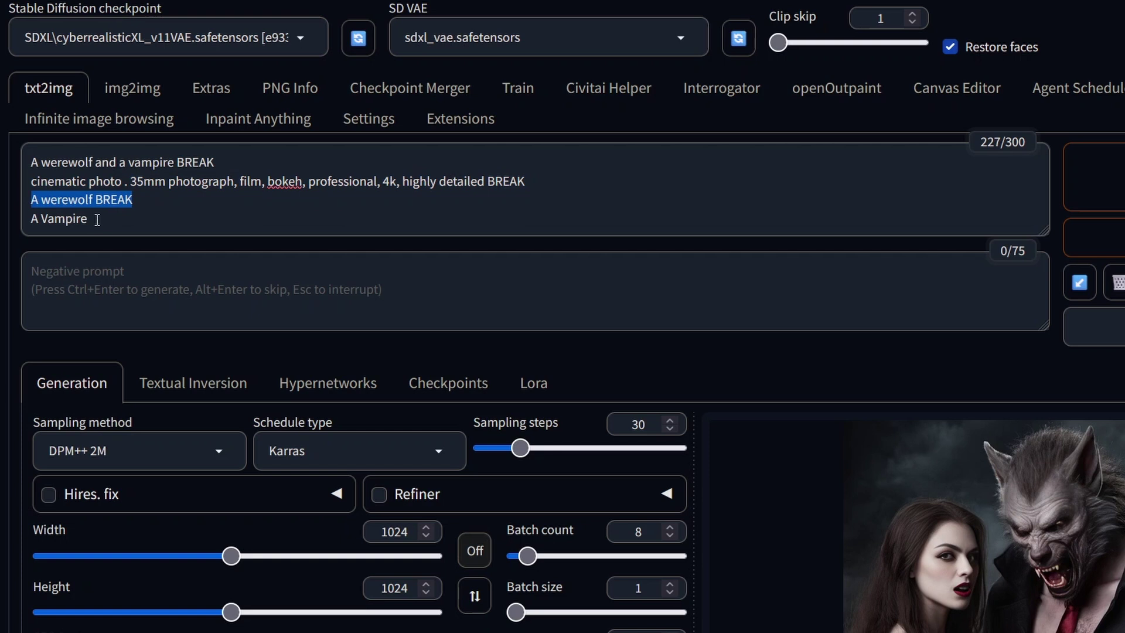
drag(102, 223, 26, 228)
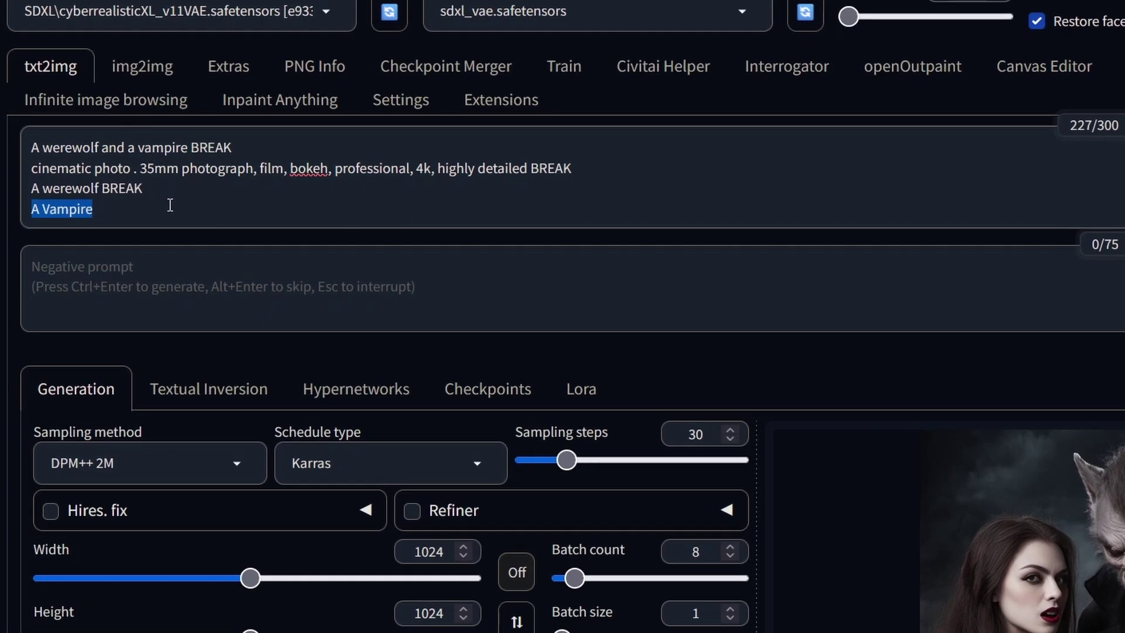
click(117, 194)
drag(32, 162, 594, 162)
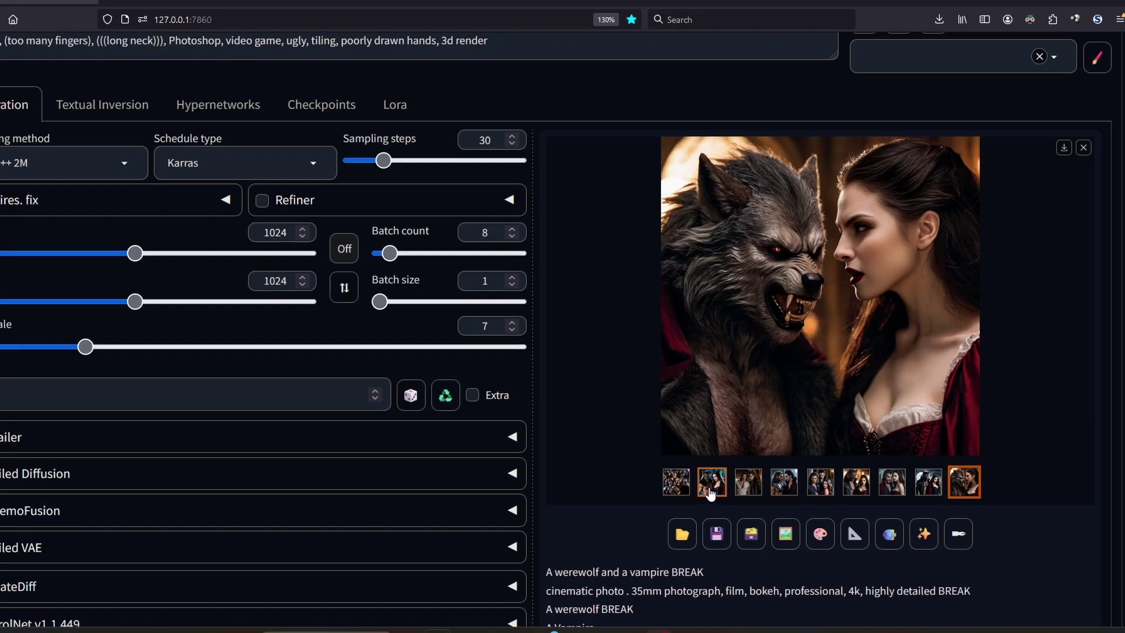
click(731, 469)
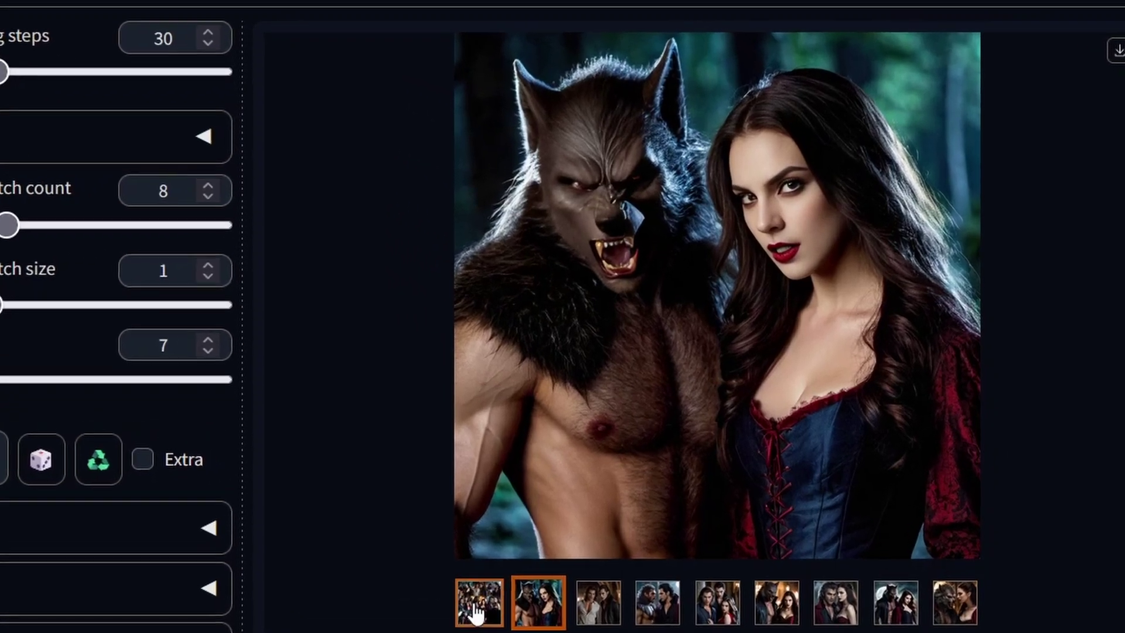
click(596, 530)
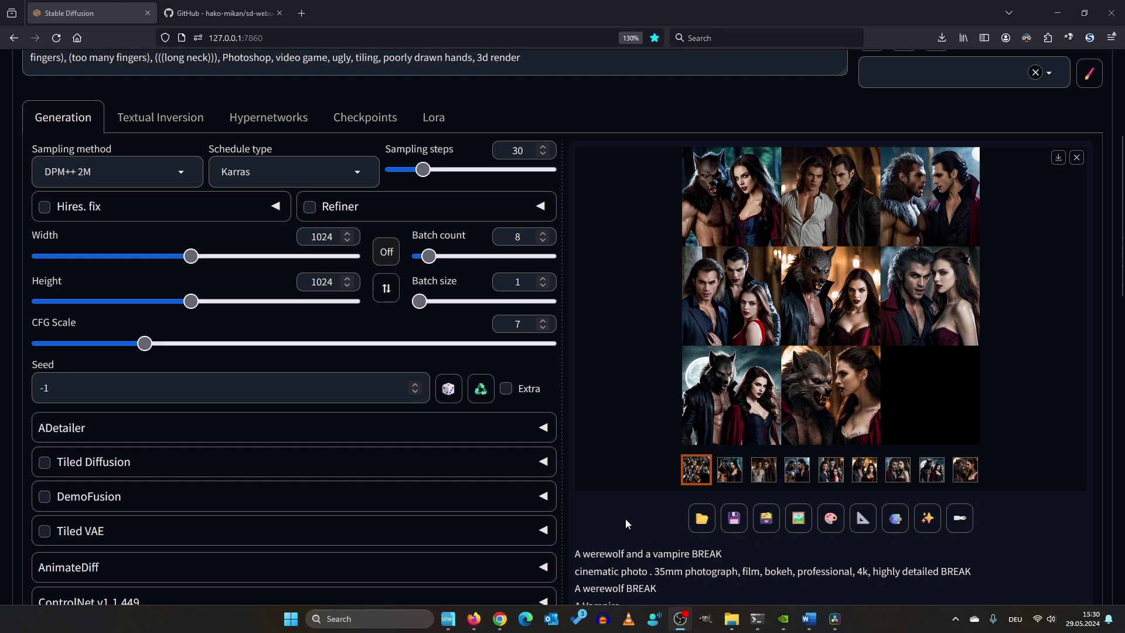
- Set Regional Prompter's divide ratio to 1,1,1; 1,1,1 and visualize the region template
scroll(624, 518, down, 10)
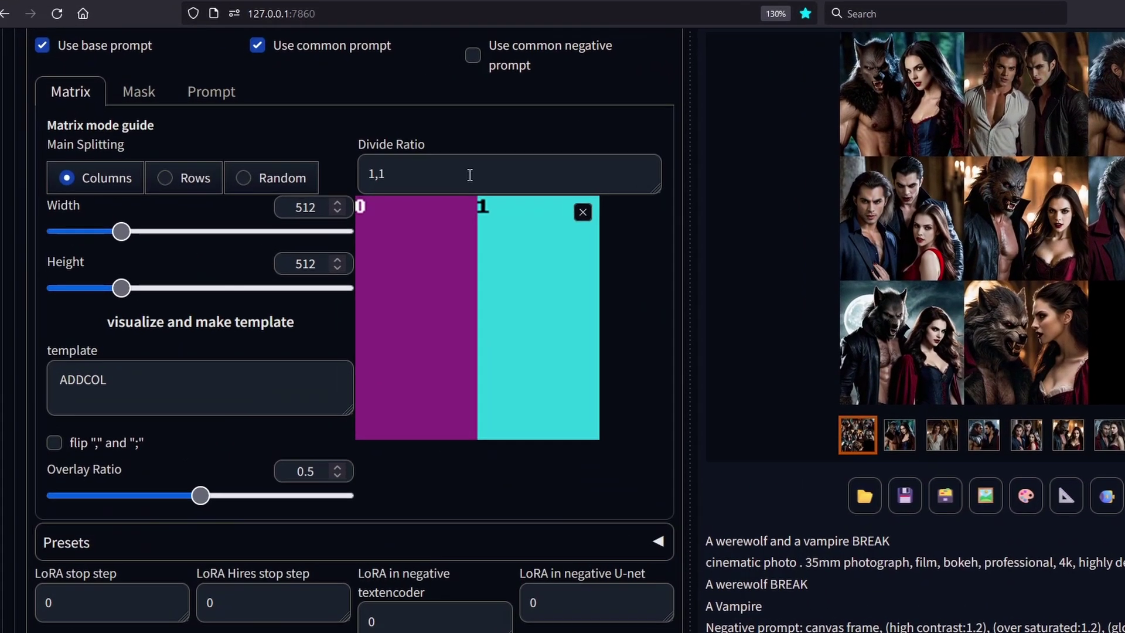
triple_click(368, 167)
text(1,1,1; 1,1,1)
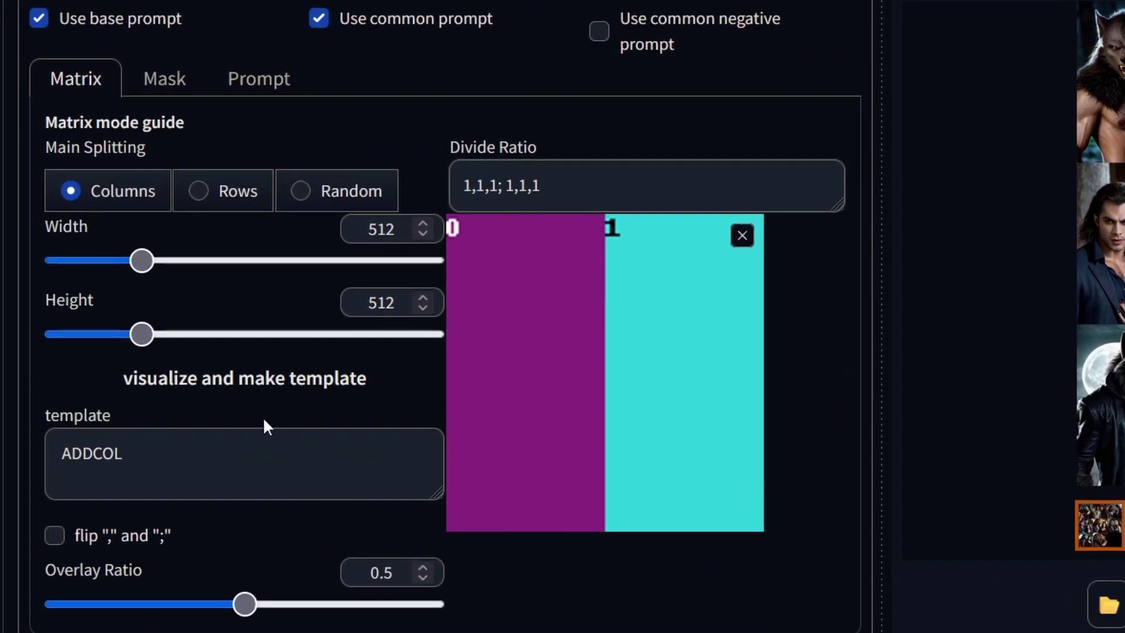
click(265, 389)
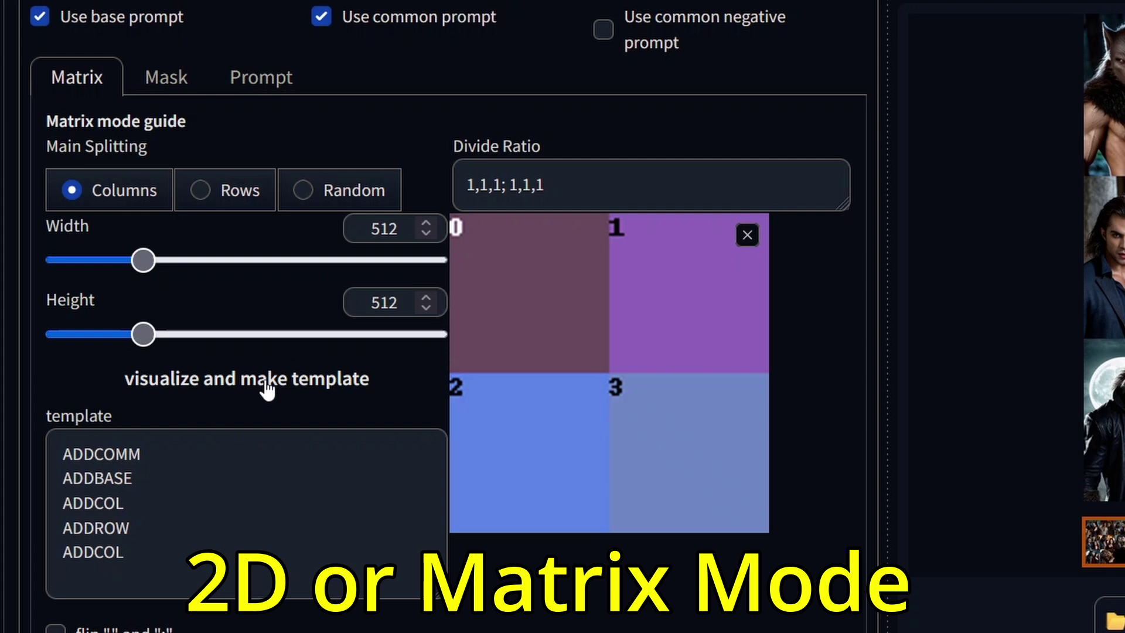
- Change the divide ratio to 1,1,1; 3,1,1 and visualize the updated region template
drag(577, 178, 459, 185)
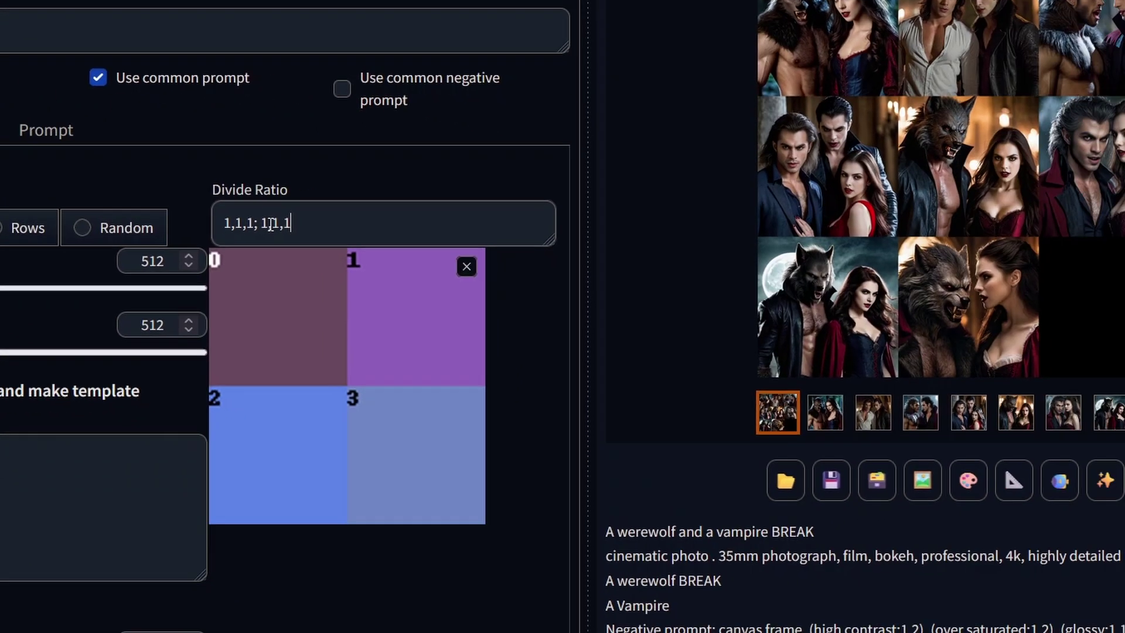
key(BackSpace)
text(3)
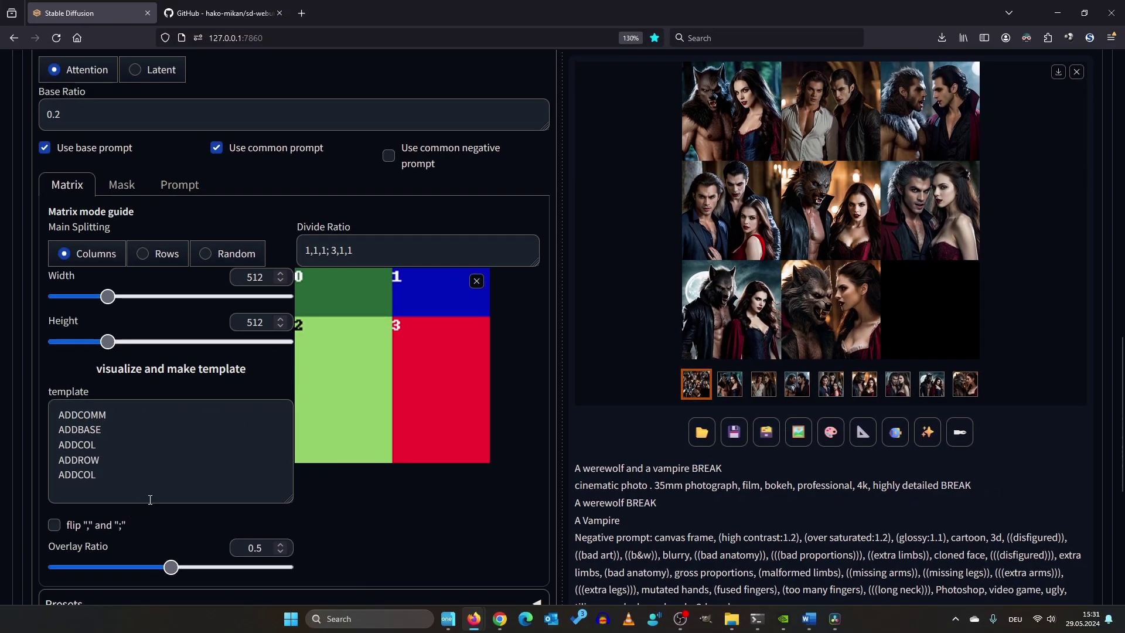
- Copy the ADDCOMM, ADDBASE, ADDCOL, ADDROW, ADDCOL template and replace the whole main prompt with it
click(97, 481)
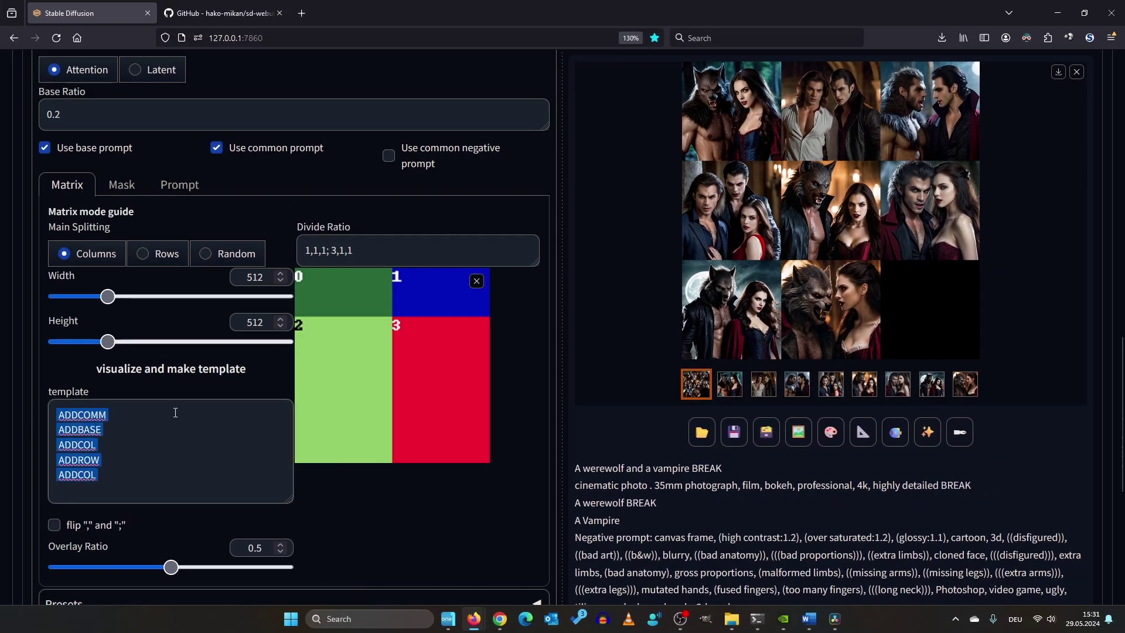
scroll(246, 315, up, 15)
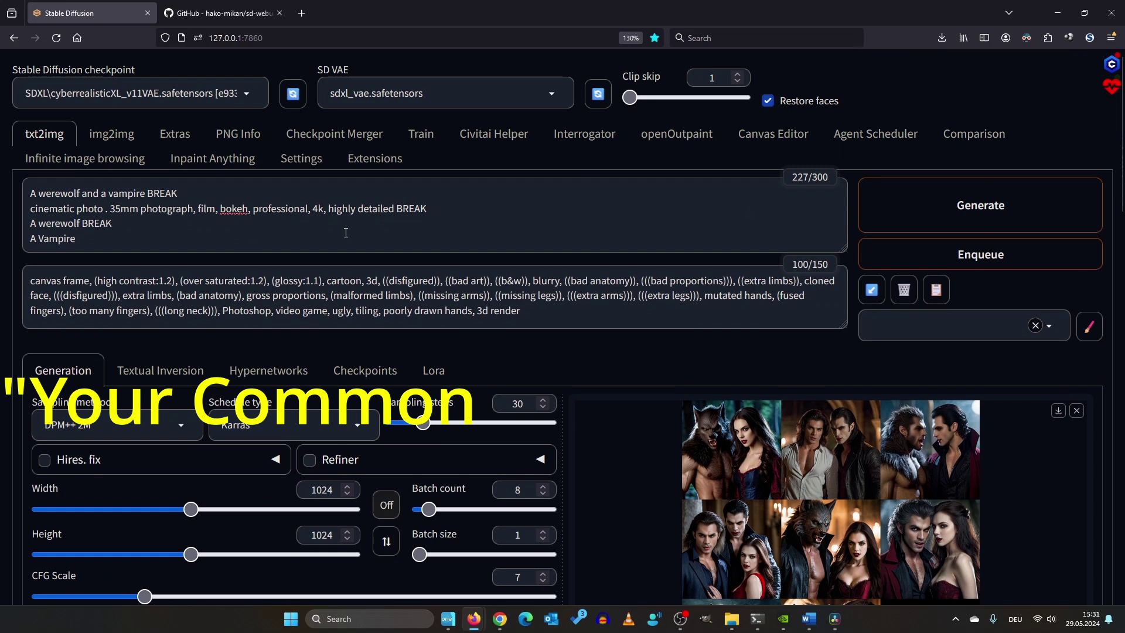
drag(76, 238, 13, 184)
text(ADDCOMM ADDBASE ADDCOL ADDROW ADDCOL)
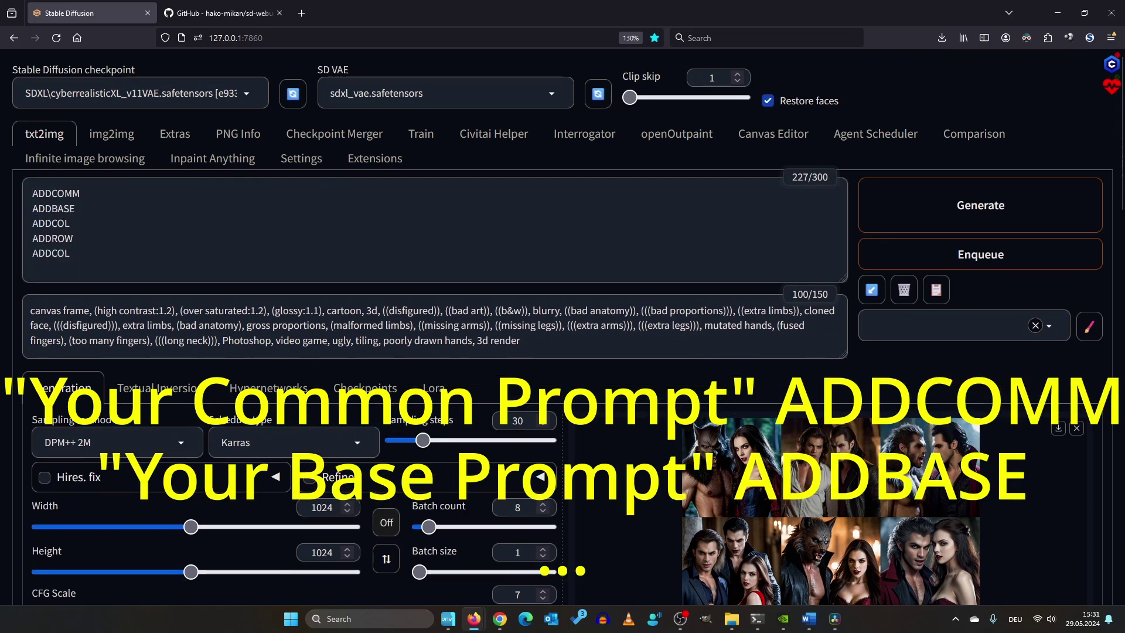
- Fill the prompt template with "A werewolf and a vampire at night", the cinematic photo description, "clouds", "Full Moon", "a werewolf" and "a vampire"
key(ctrl+a)
text(A werewolf and a vampire at night ADDCOMM cinematic photo . 35mm photograph, film, bokeh, professional, 4k, highly detailed  ADDBASE clouds ADDCOL Full Moon ADDROW  a werewolf ADDCOL a vampire)
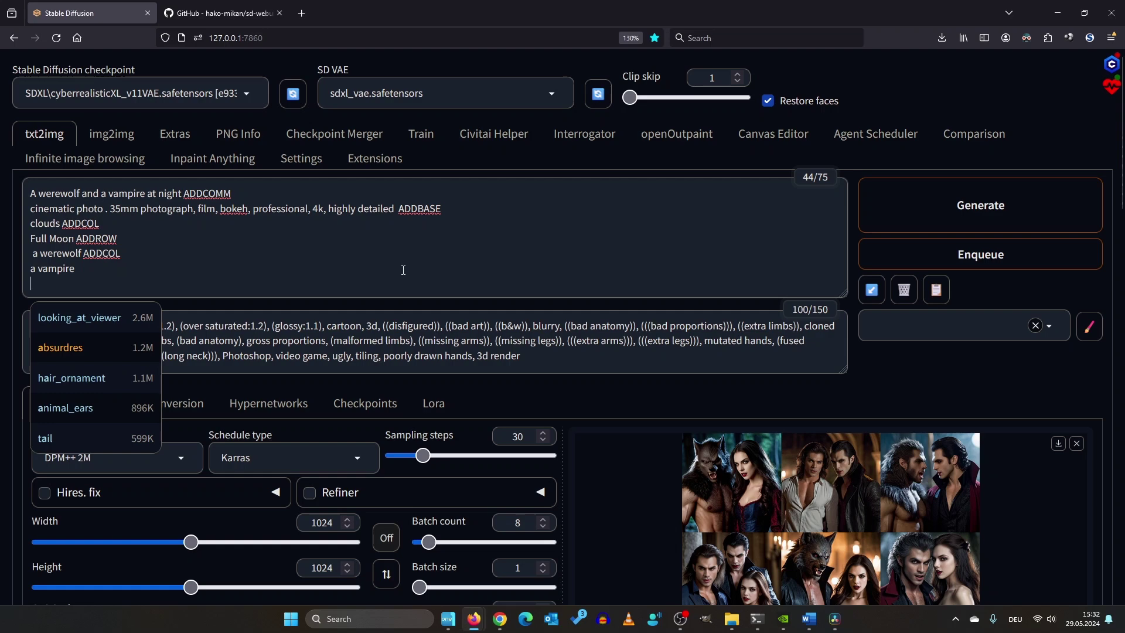
- Enable Hires. fix with the 4xLSDIRplus upscaler and denoising strength 0.4, and open the ADetailer settings
scroll(403, 270, down, 4)
click(45, 239)
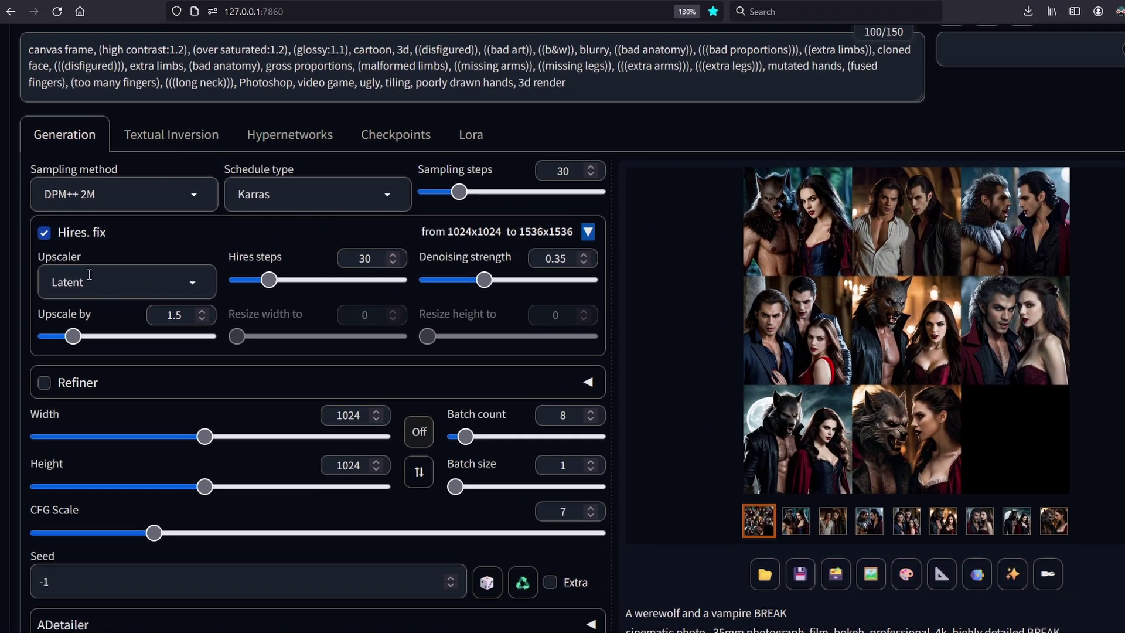
click(99, 279)
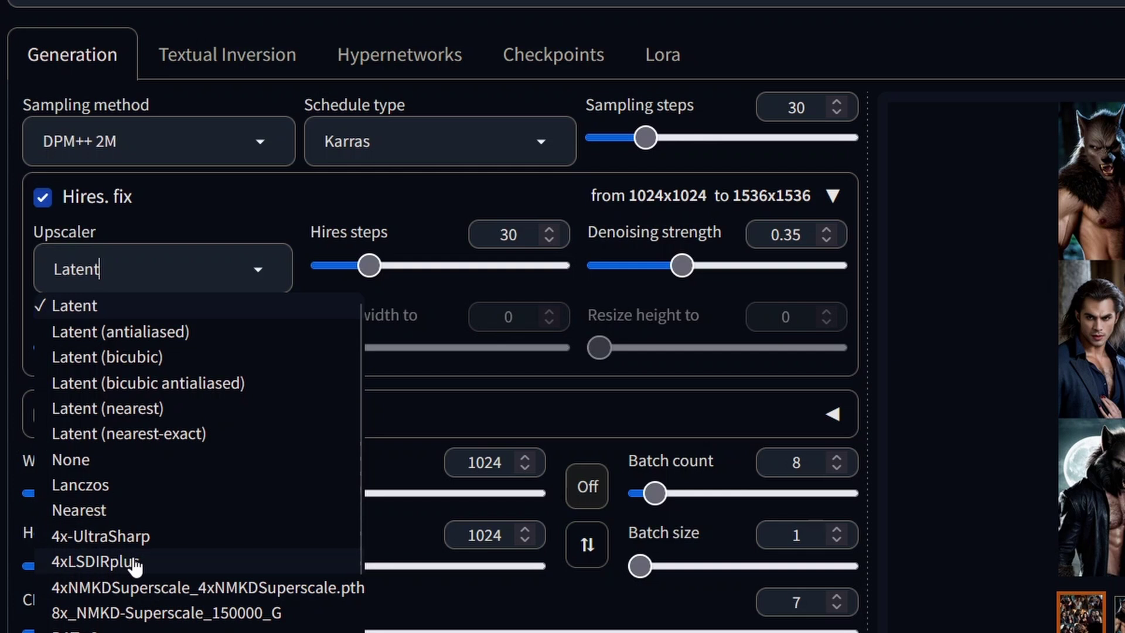
click(135, 562)
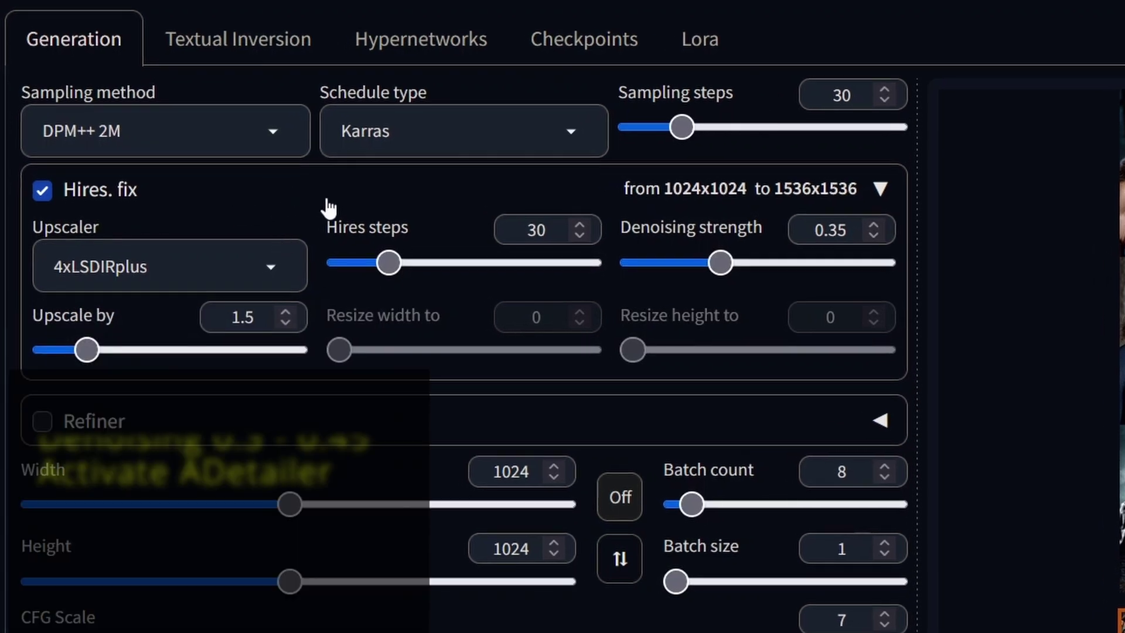
drag(723, 260, 734, 258)
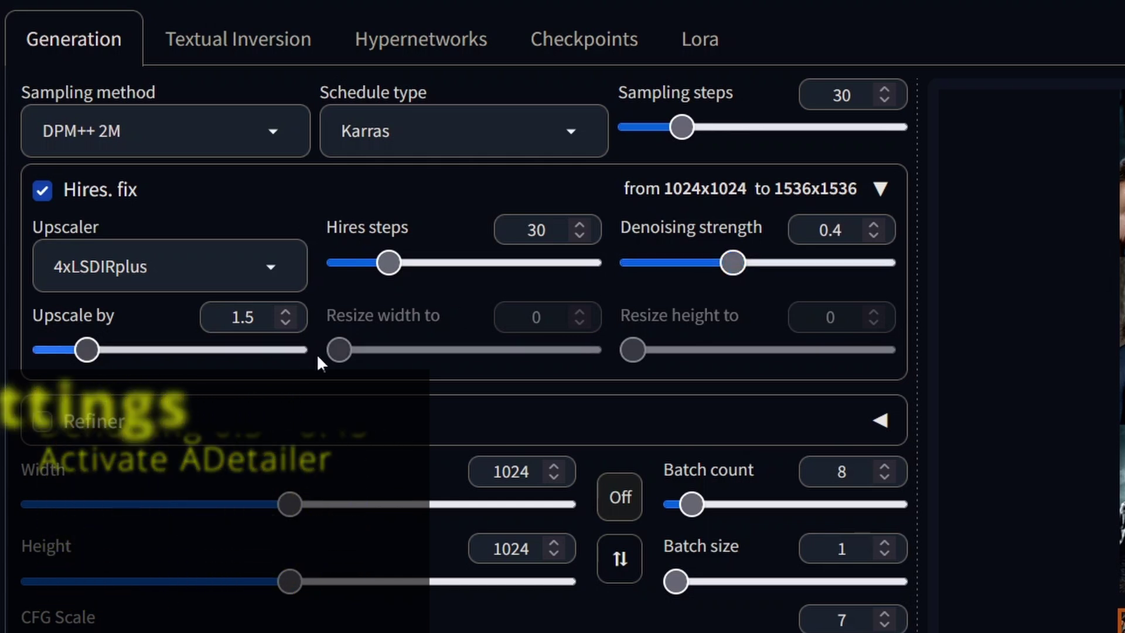
scroll(505, 375, down, 10)
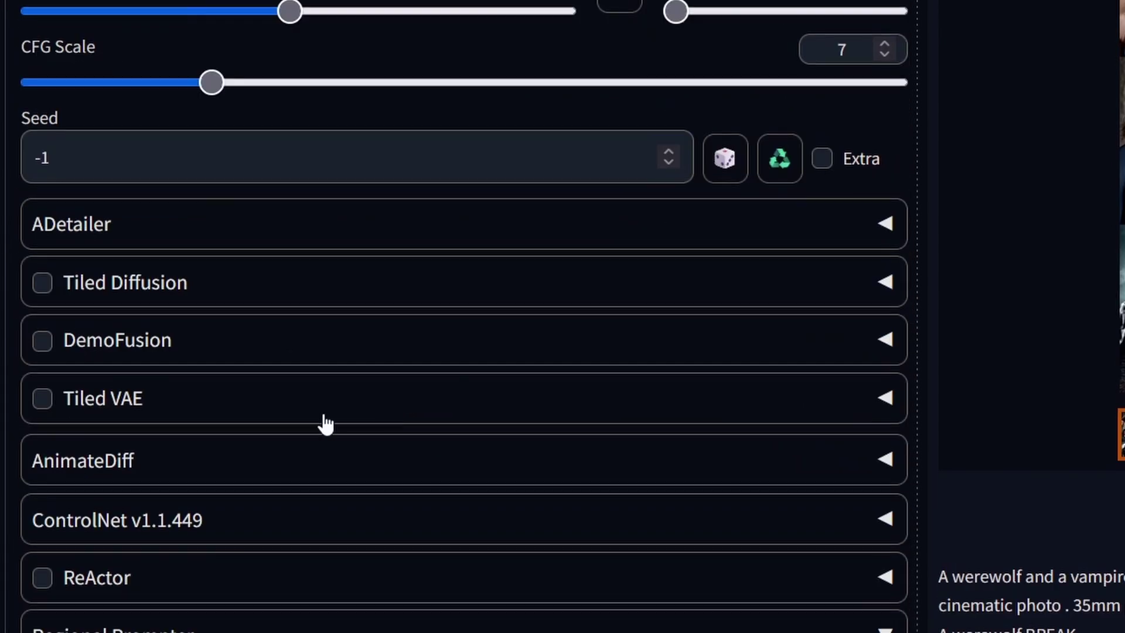
click(65, 233)
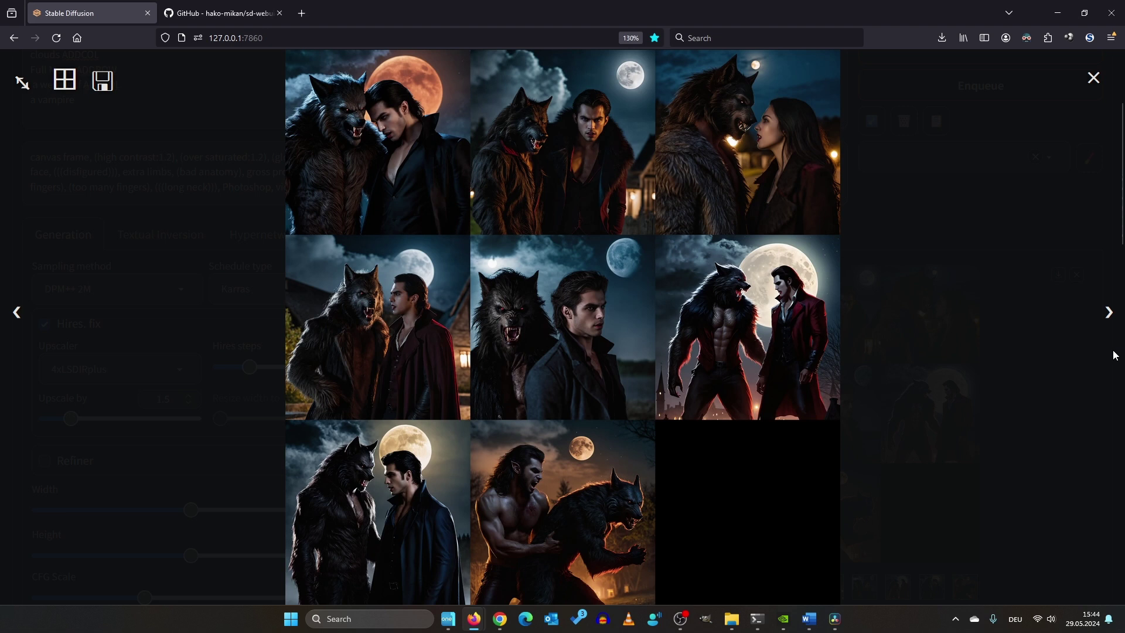
- Examine the generated werewolf and vampire images one by one in the full-size viewer
click(1112, 315)
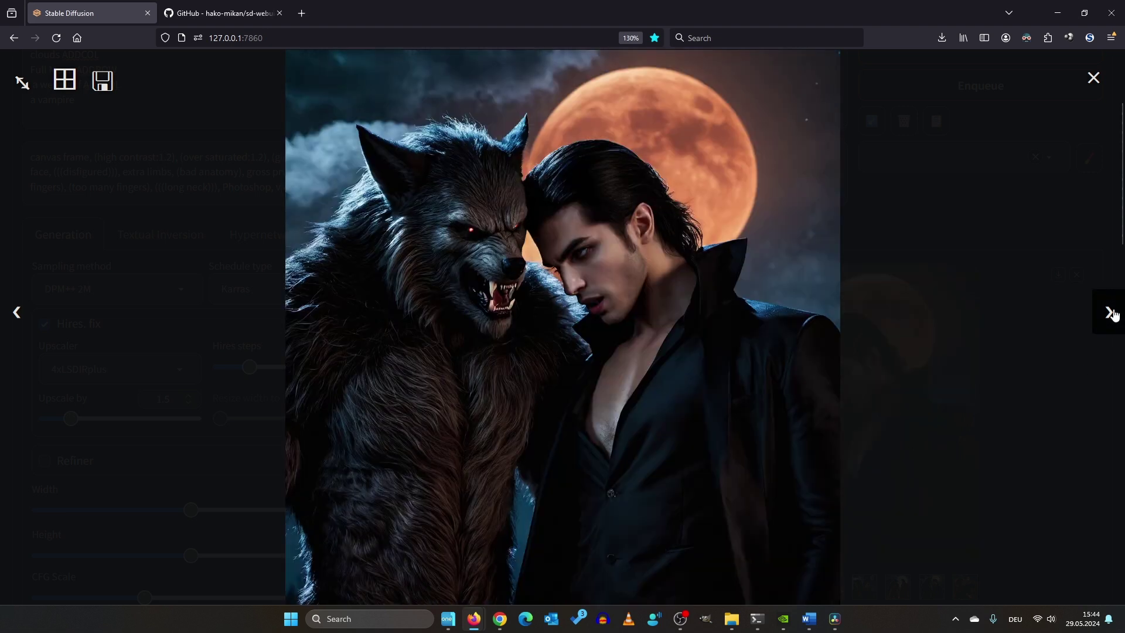
click(1111, 314)
click(1112, 314)
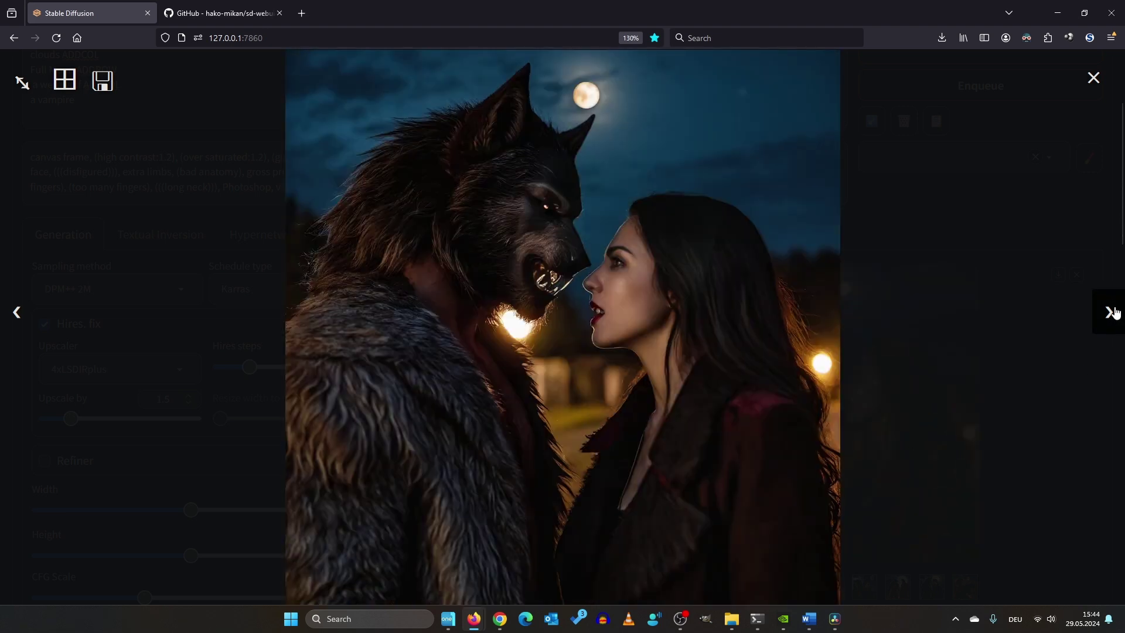
click(1112, 315)
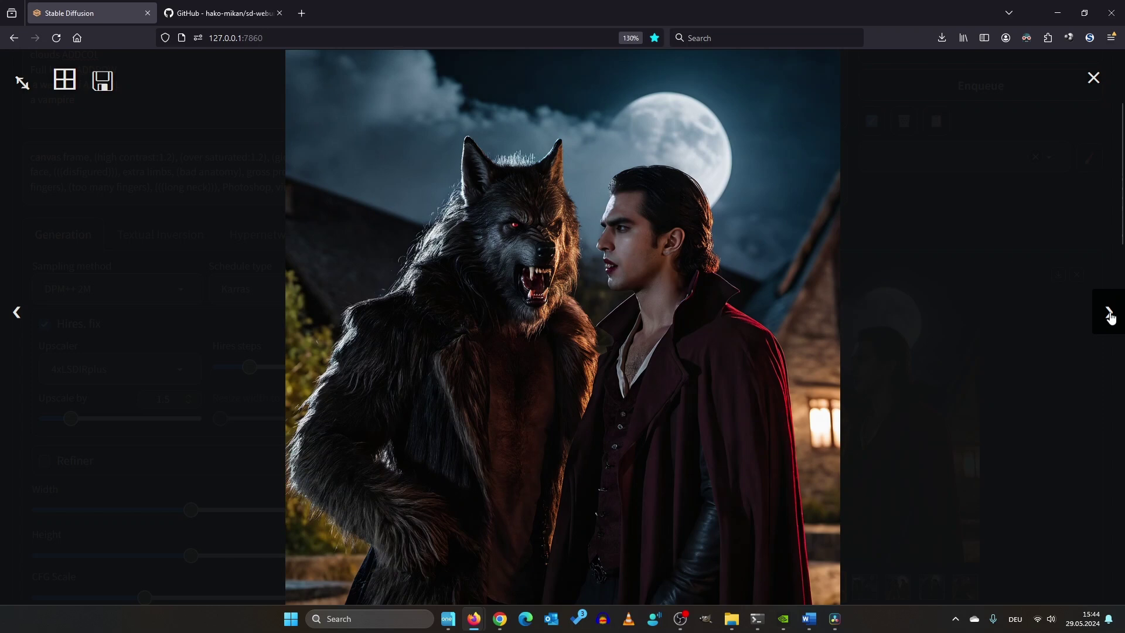
click(1112, 315)
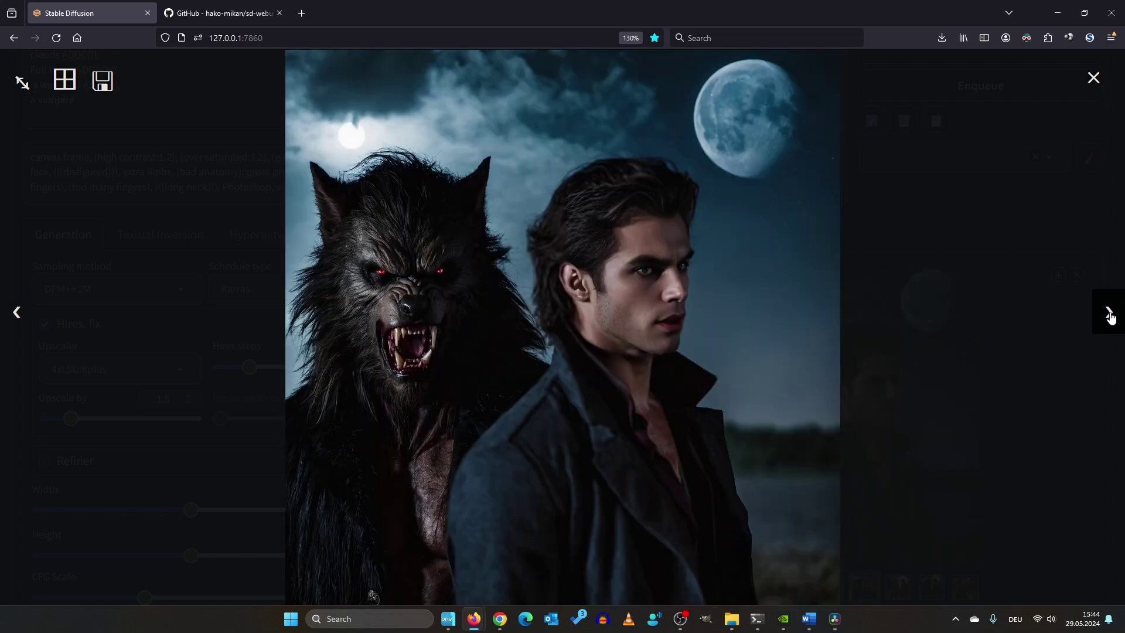
click(1112, 314)
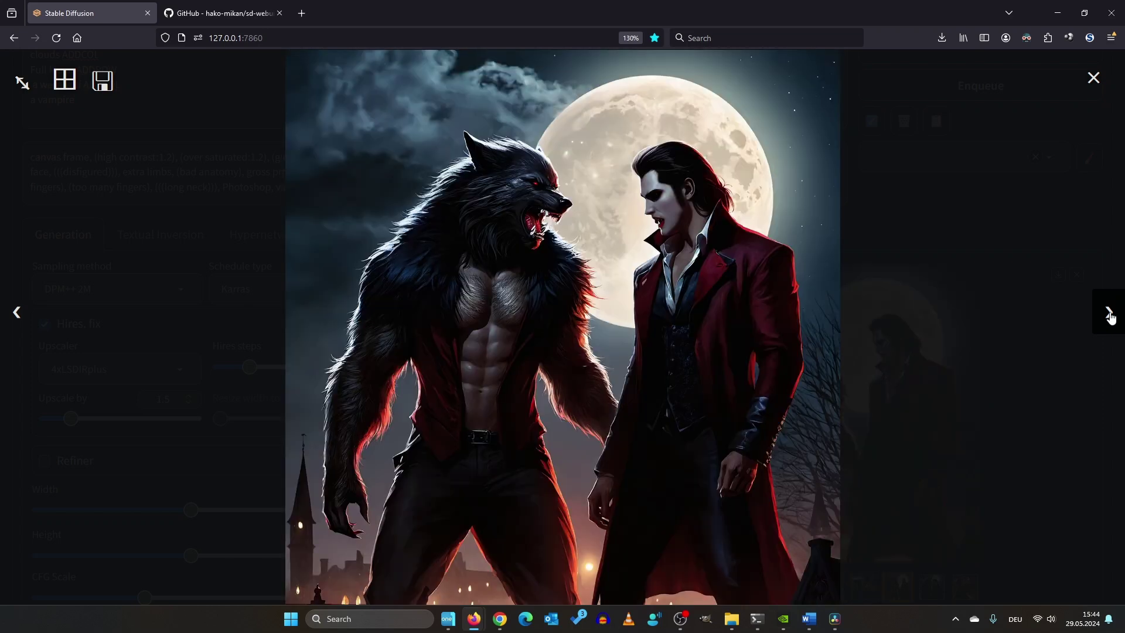
click(1111, 315)
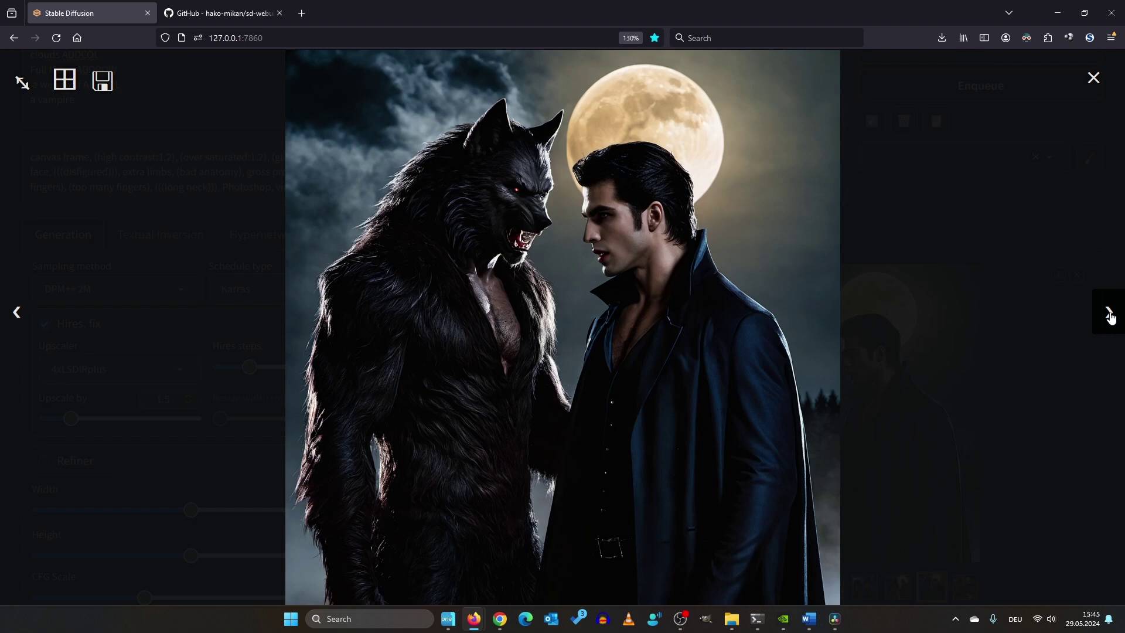
click(1112, 317)
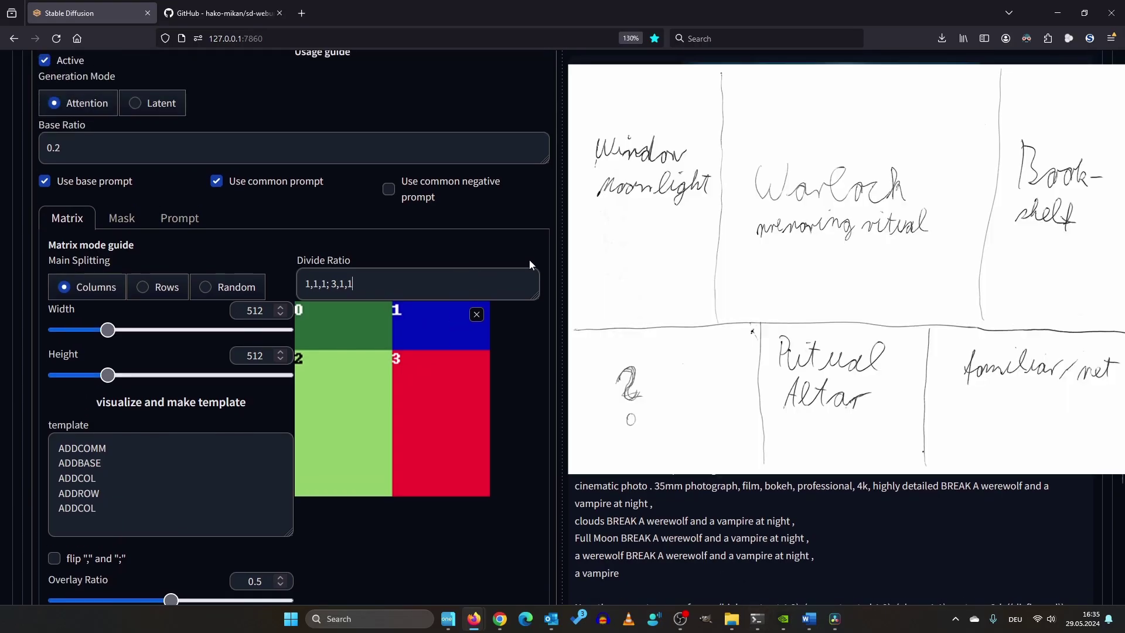
- Set Regional Prompter's divide ratio to 1,1,1,1; 1,1,1,1 and visualize the region template
key(ctrl+a)
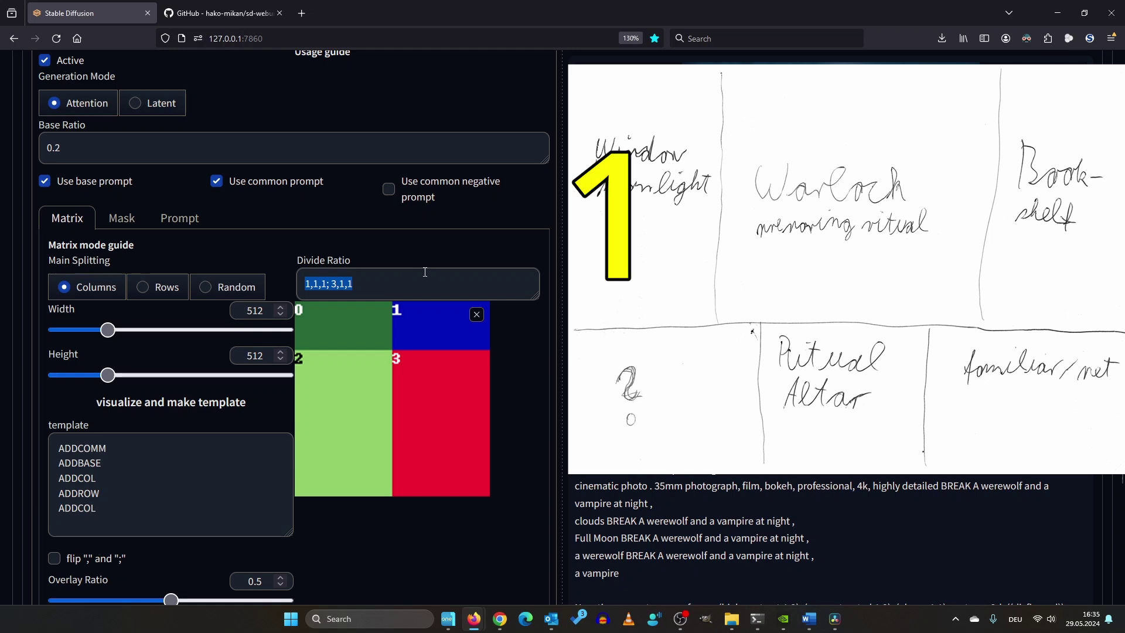
text(1,1,1,1; 1,1,1,1)
click(198, 420)
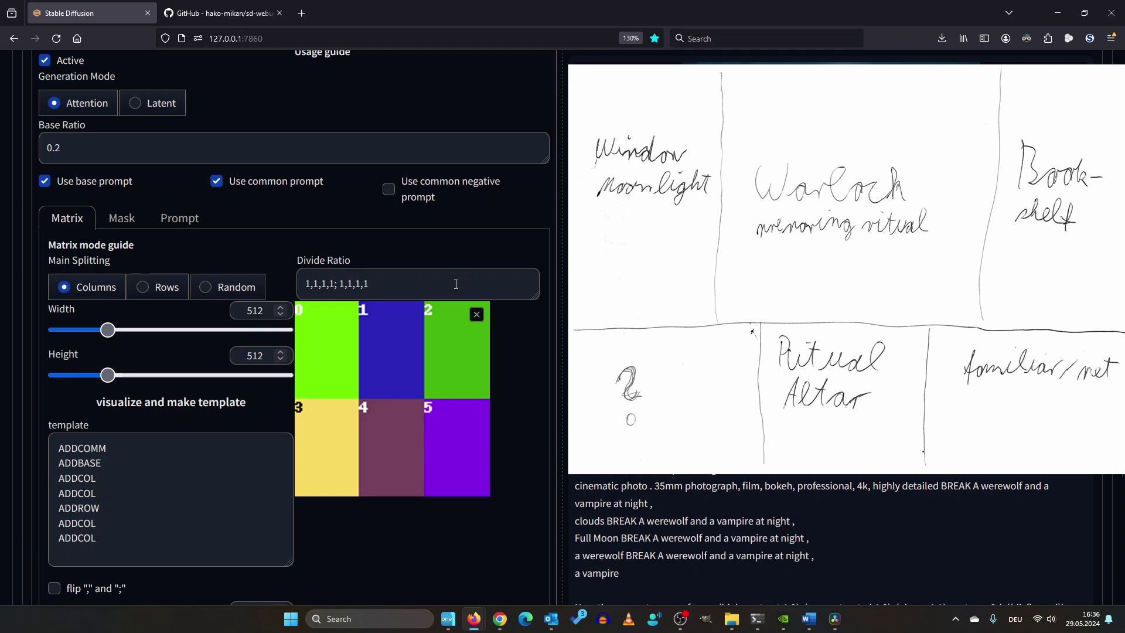
- Set the region template's width to 1024 and height to 576, and visualize it again
double_click(263, 309)
text(1)
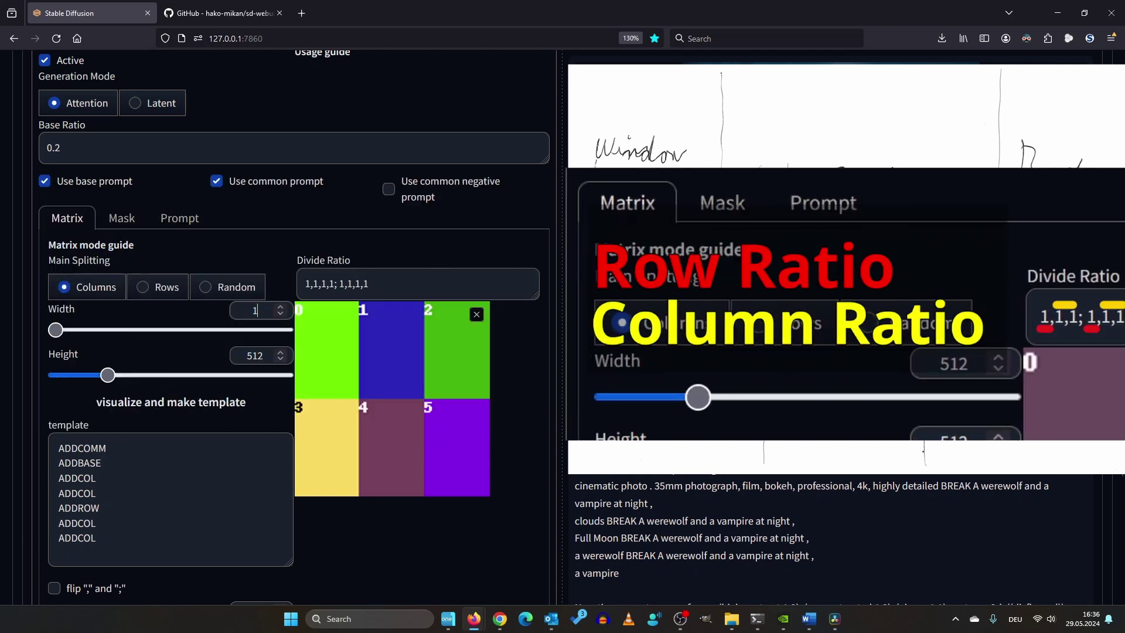
text(024)
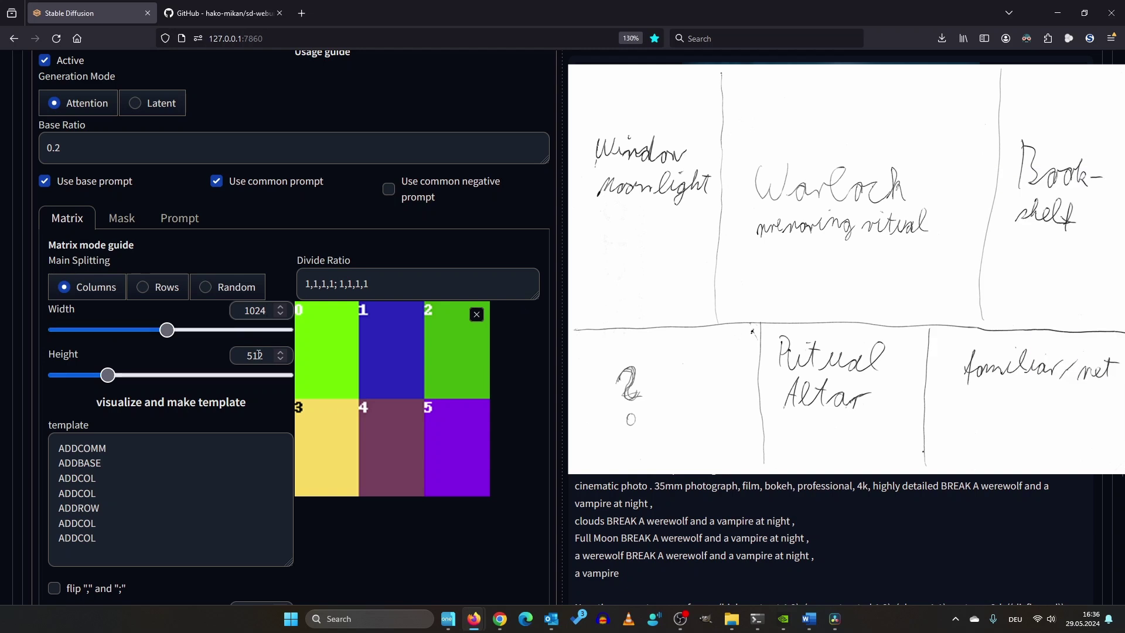
double_click(263, 355)
text(576)
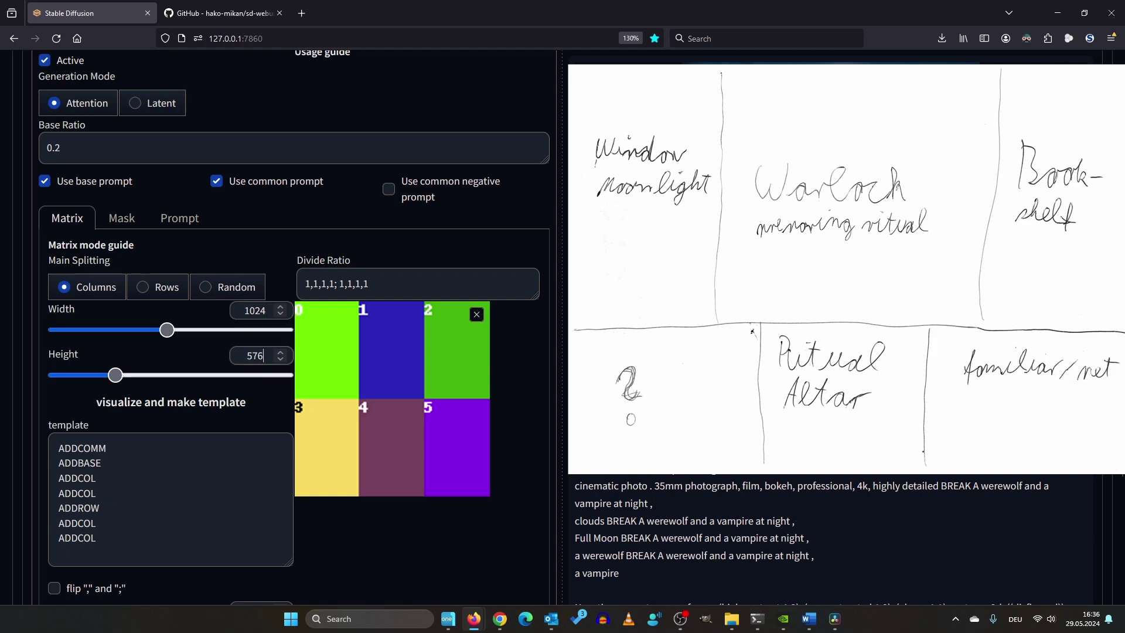
click(161, 398)
click(444, 536)
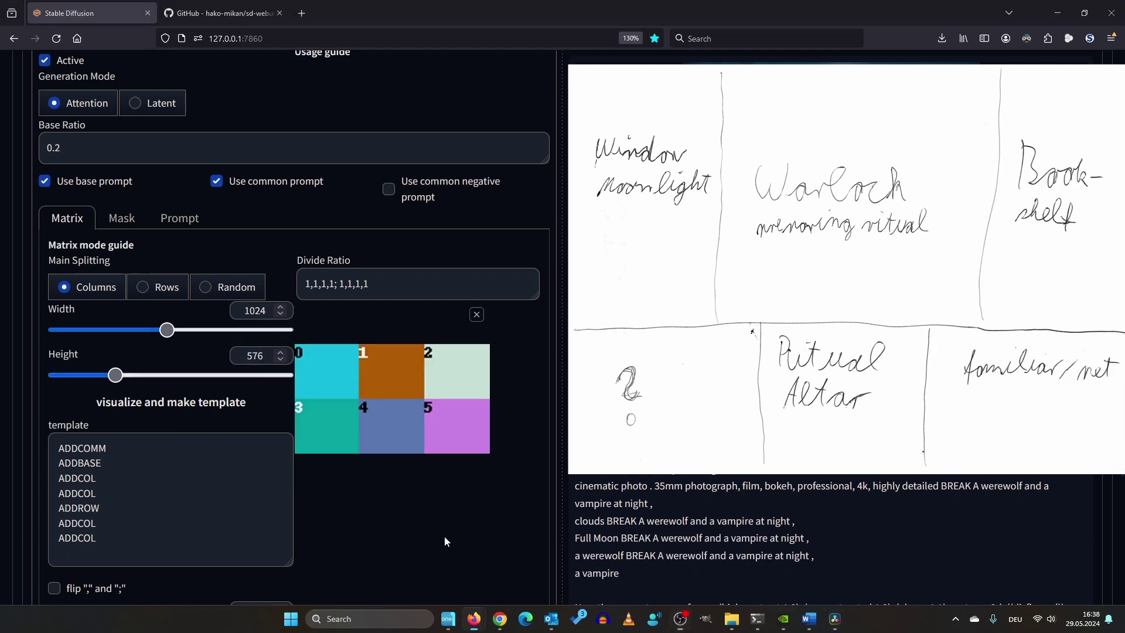
- Change the divide ratio to 2,1,1,1; 1,1,1,1 and visualize it, and repeat with 2,1,2,1; 1,1,1,1 to widen the upper middle region
click(328, 285)
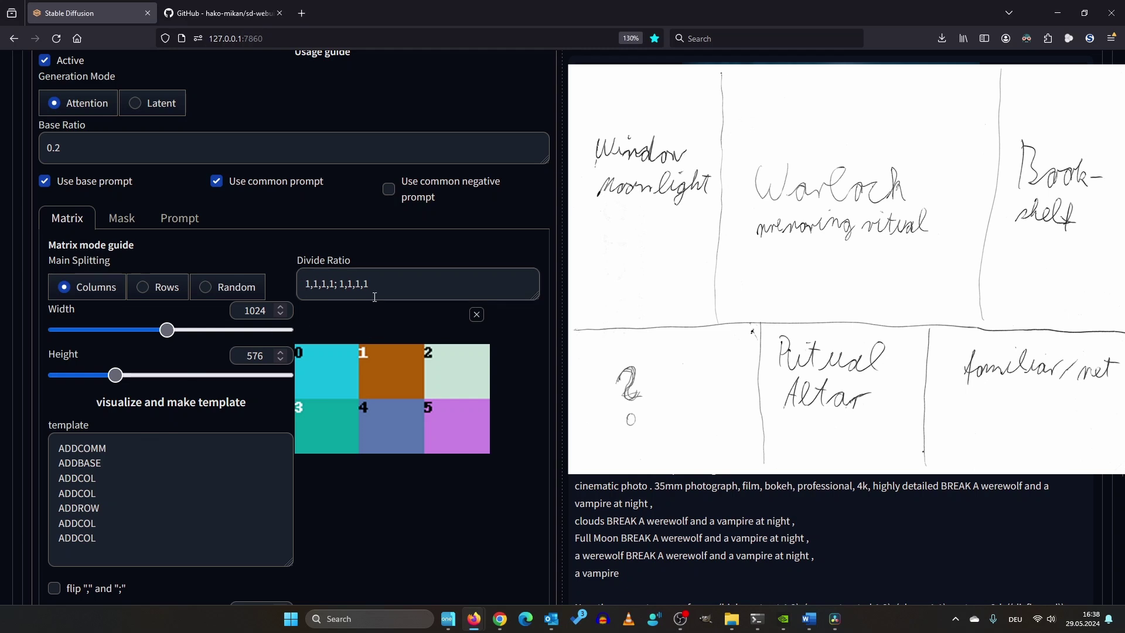
click(200, 400)
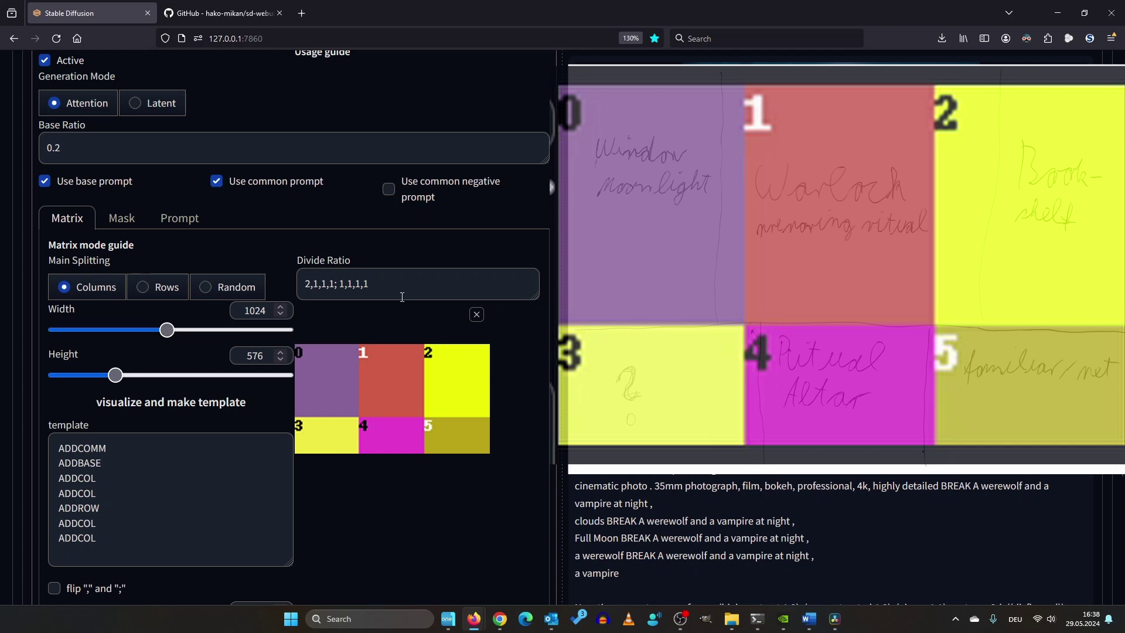
click(326, 287)
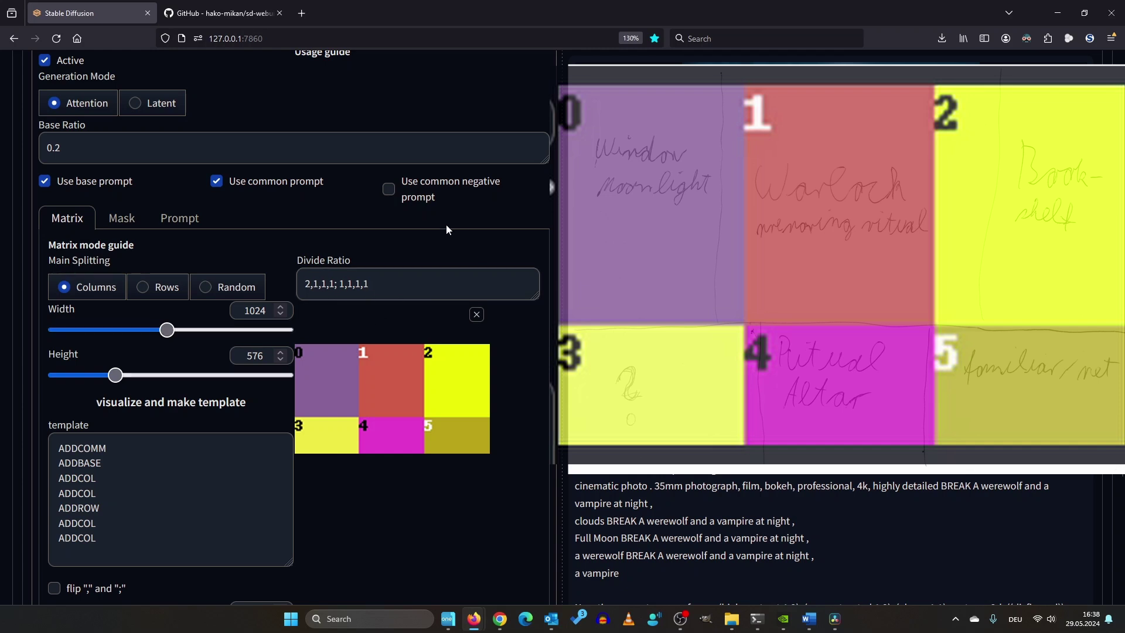
key(BackSpace)
text(2)
click(208, 410)
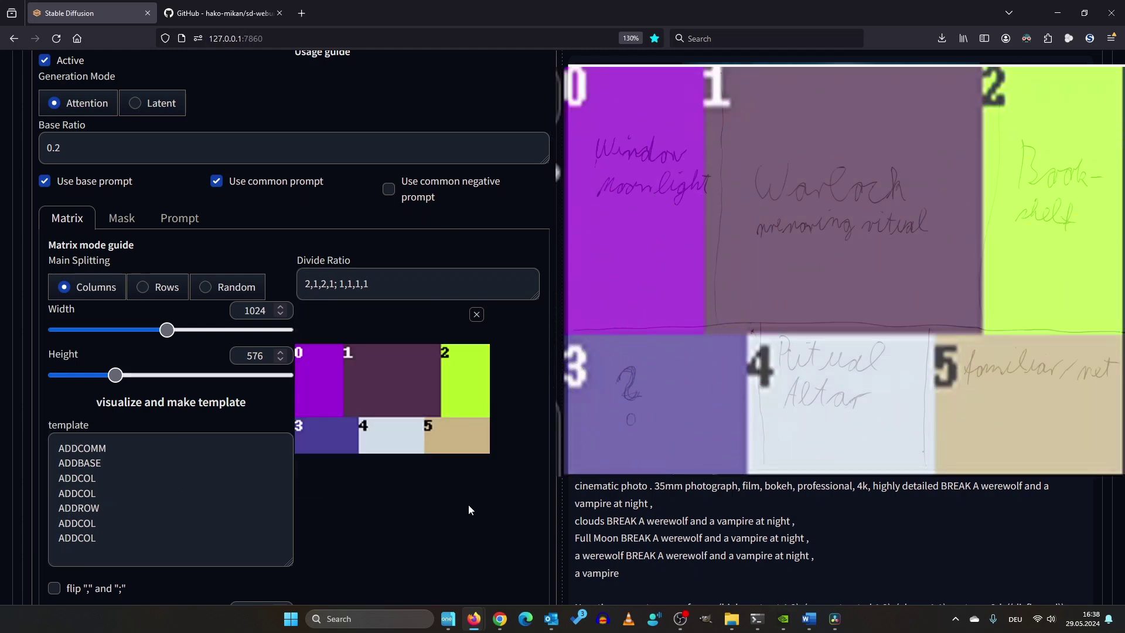
- Set the generated image's width to 1200 and height to 672
scroll(468, 504, up, 10)
double_click(325, 273)
text(1200)
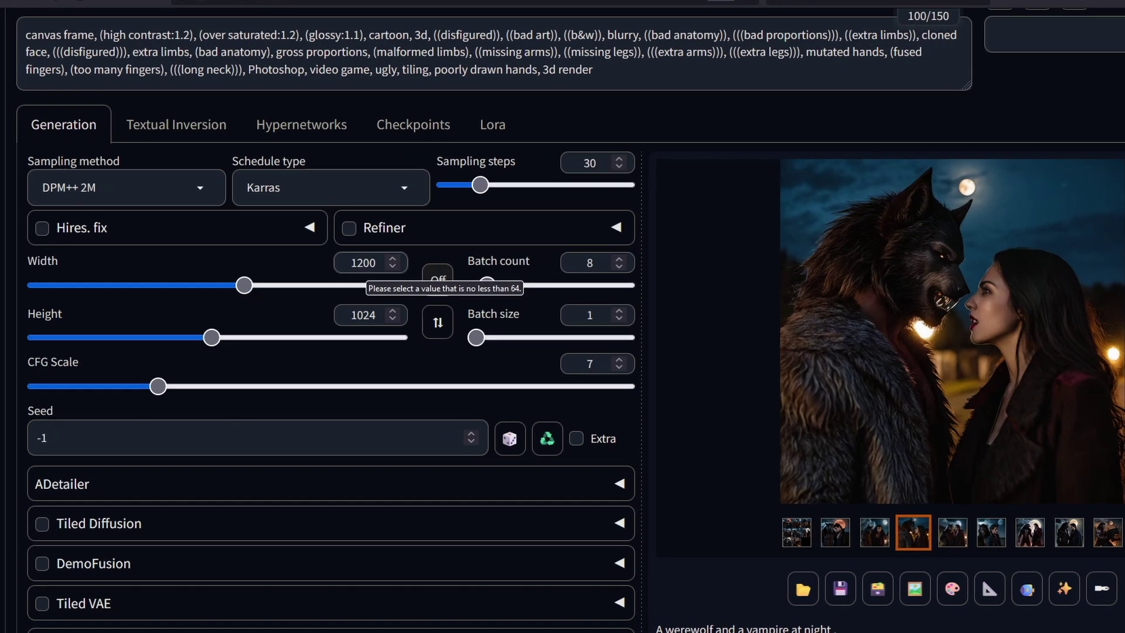
key(Tab)
key(Tab)
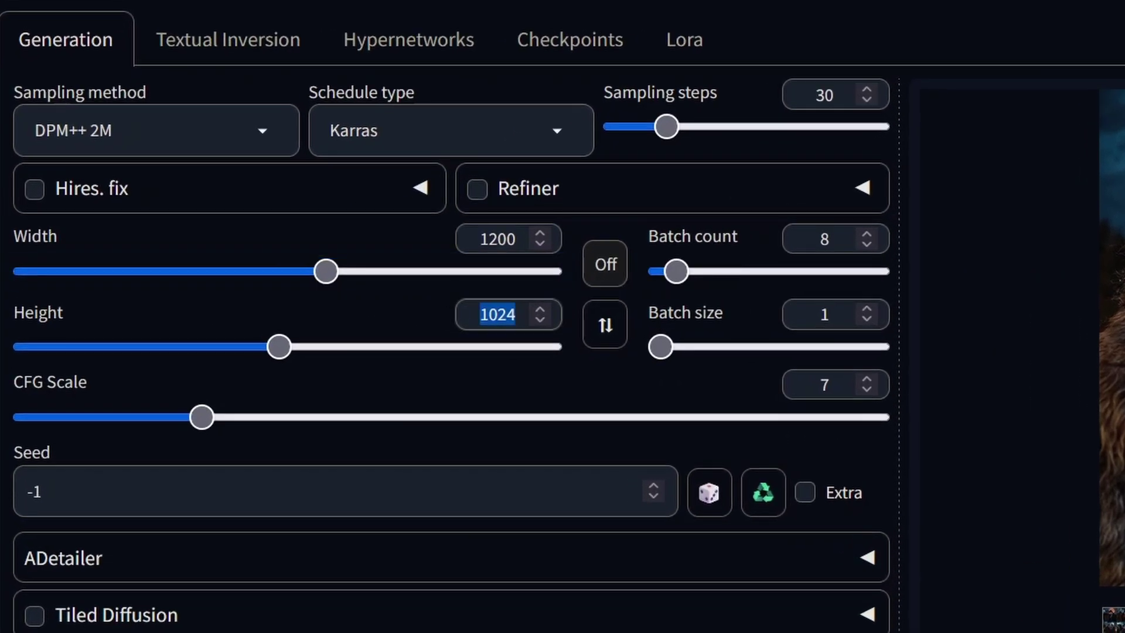
text(672)
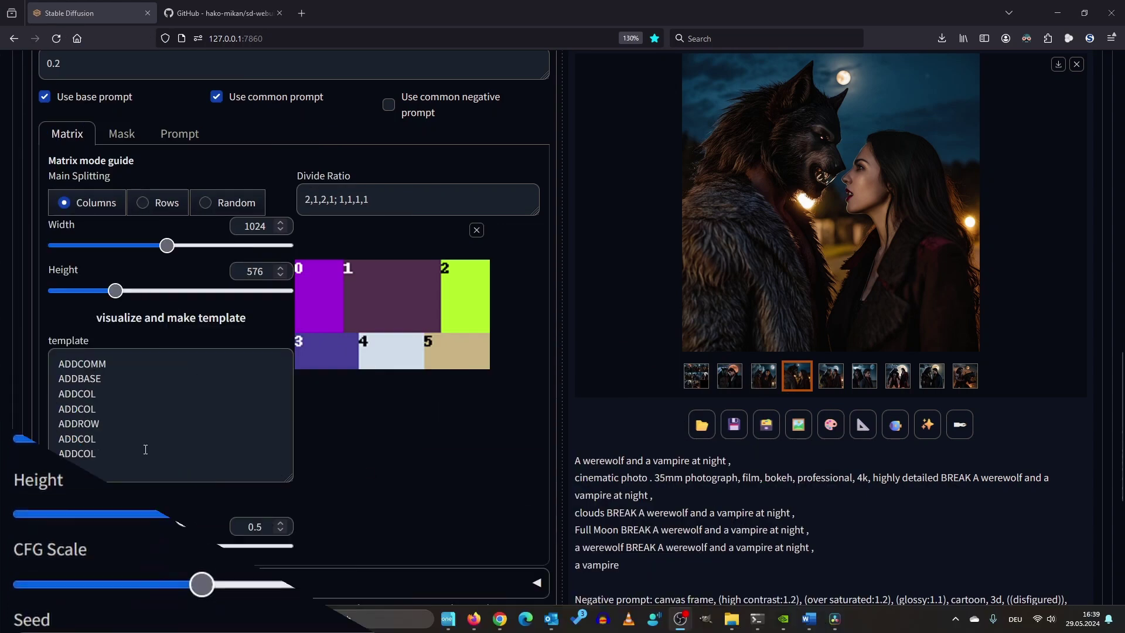
- Replace the main prompt with the copied region template, filled in for a warlock, moonlit window, magical bookshelf, altar and cat familiar
drag(156, 450, 41, 354)
key(ctrl+c)
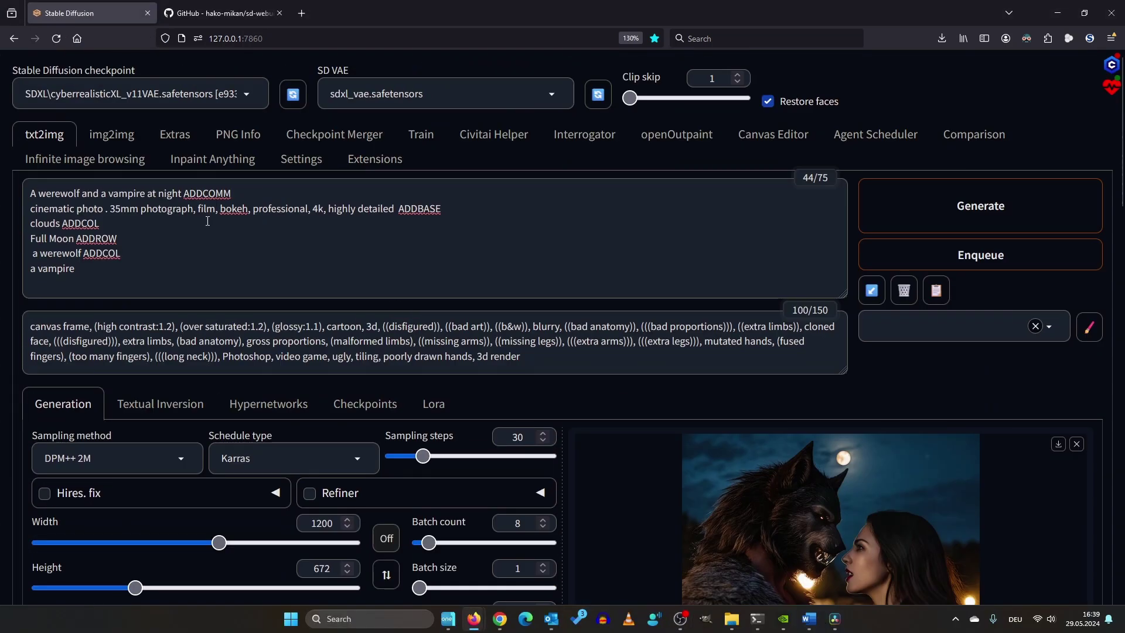
drag(175, 284, 16, 181)
key(ctrl+v)
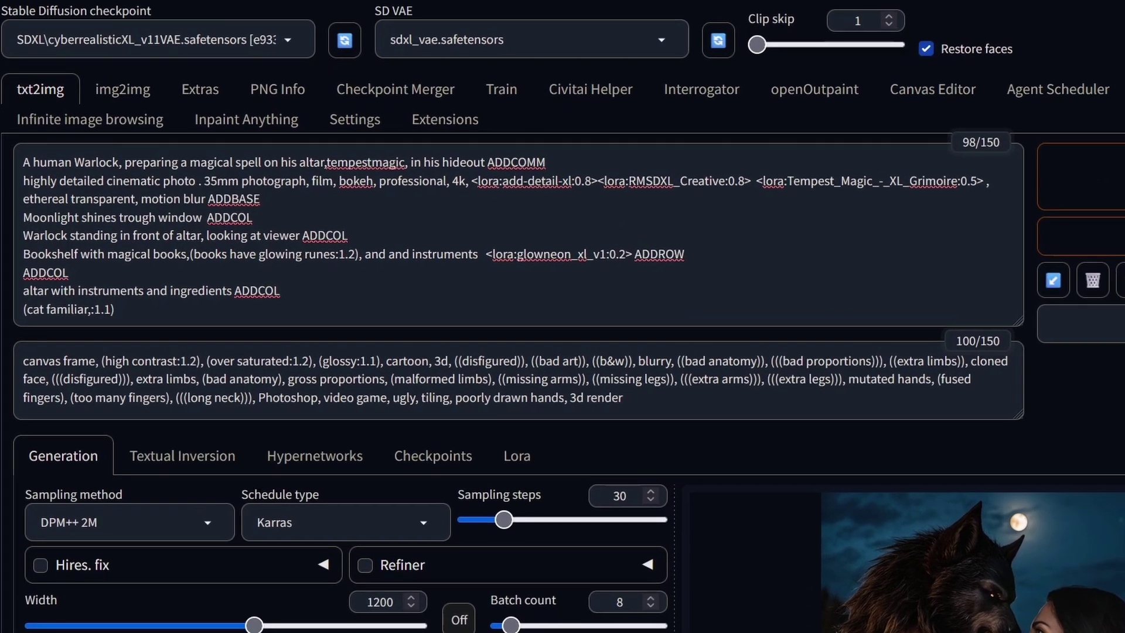
- Review the warlock prompt's common part and the Tempest_Magic LoRA tag in its base part
click(343, 301)
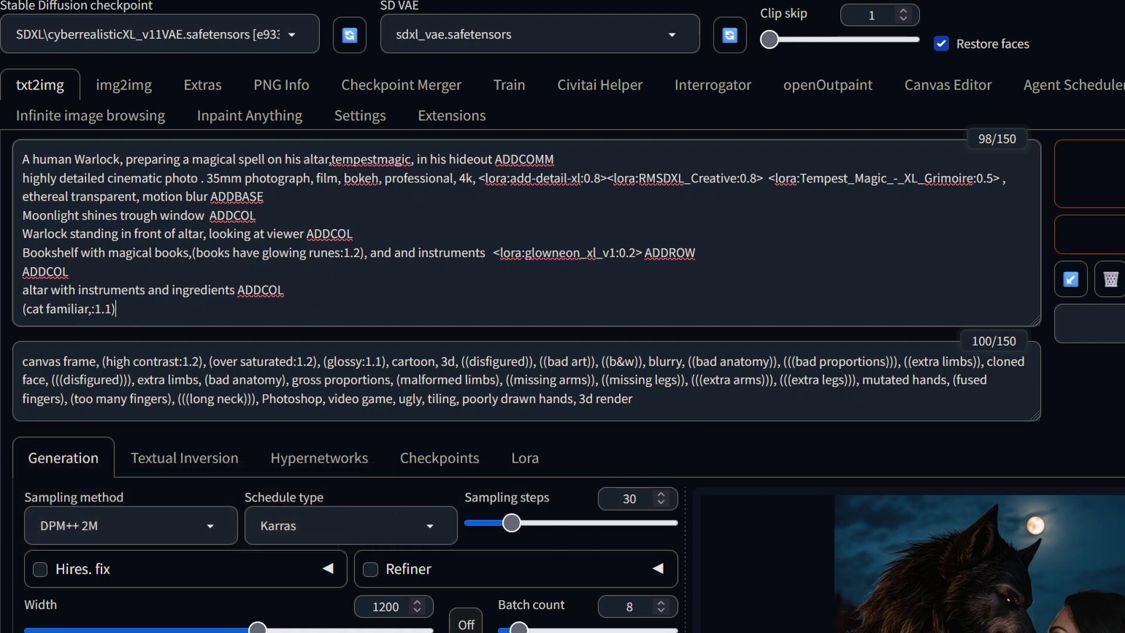
drag(24, 161, 493, 159)
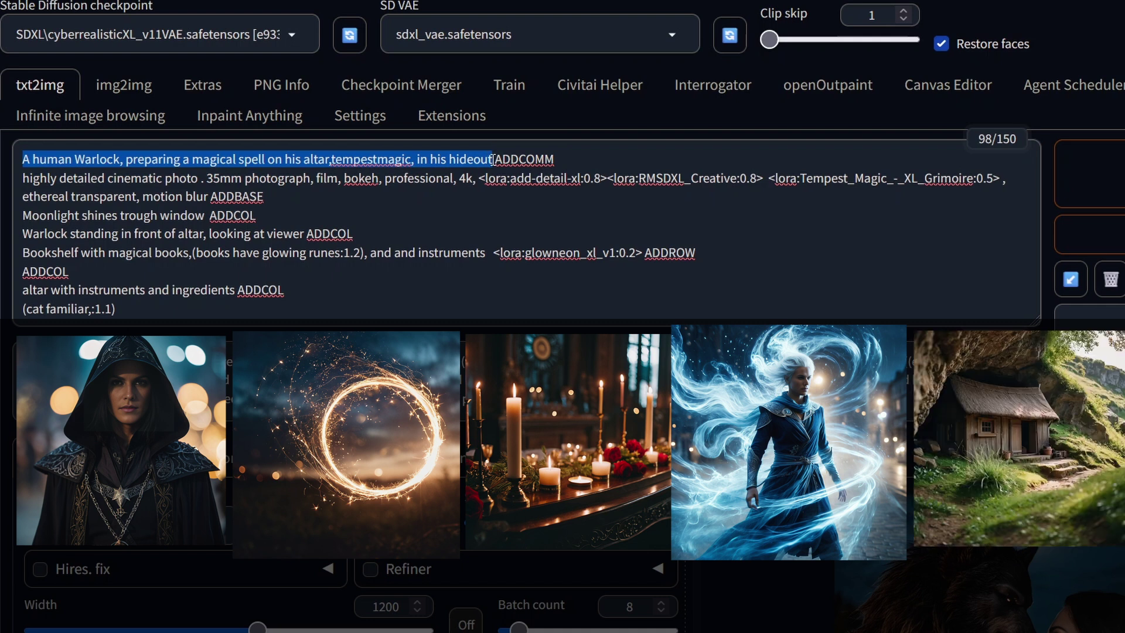
drag(768, 179, 998, 185)
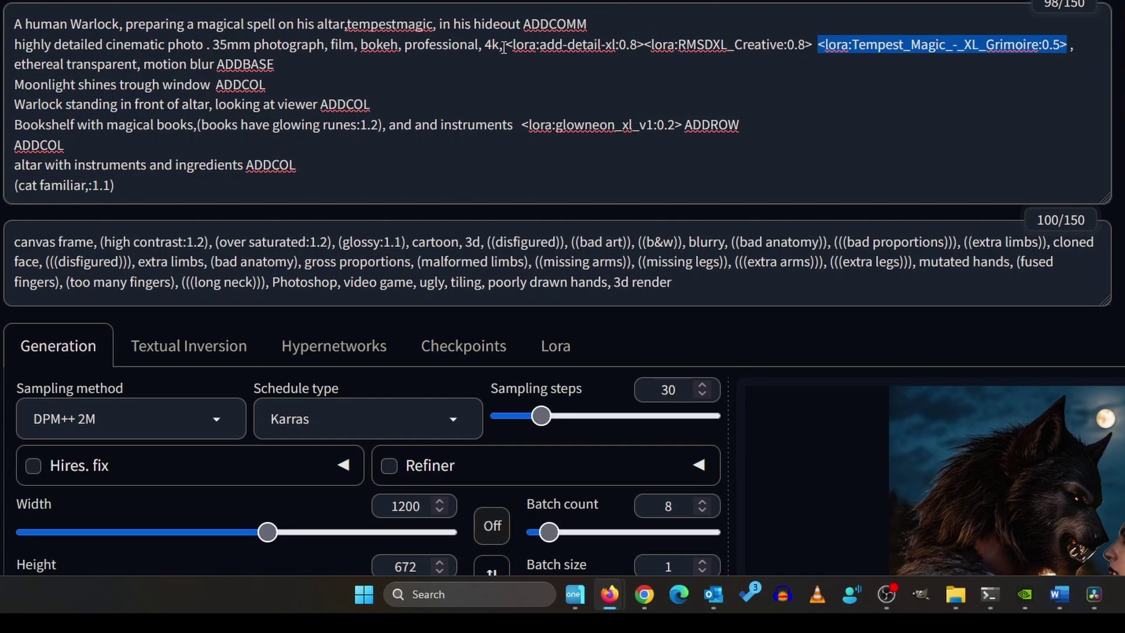
click(26, 44)
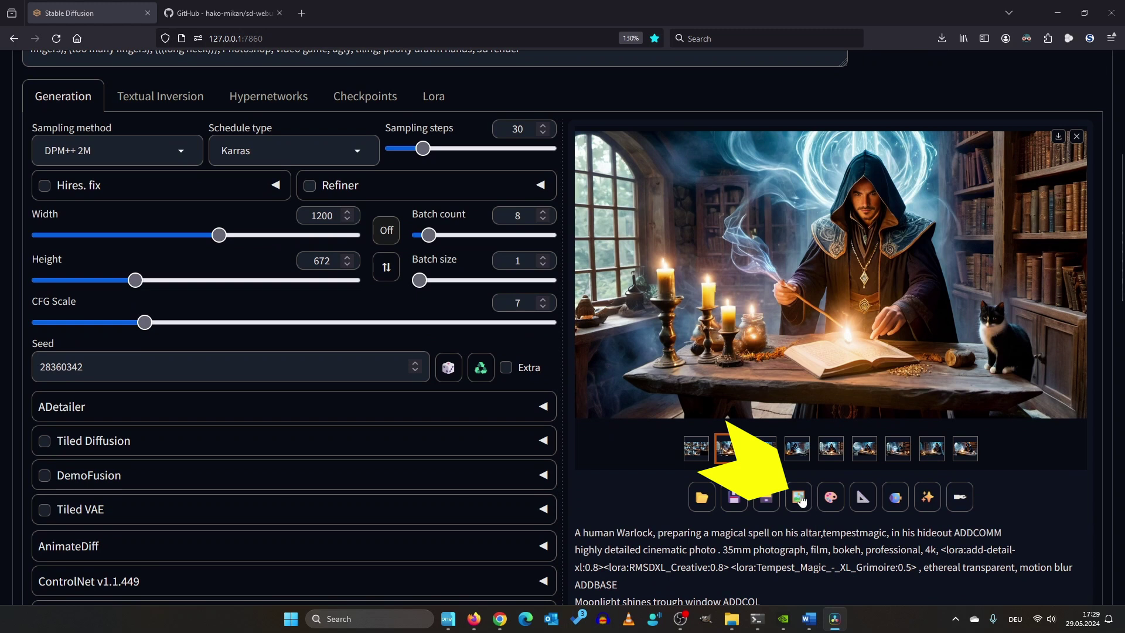
- Send the selected warlock image to img2img, setting its resize scale to 1.5 and denoising strength to 0.4
click(799, 498)
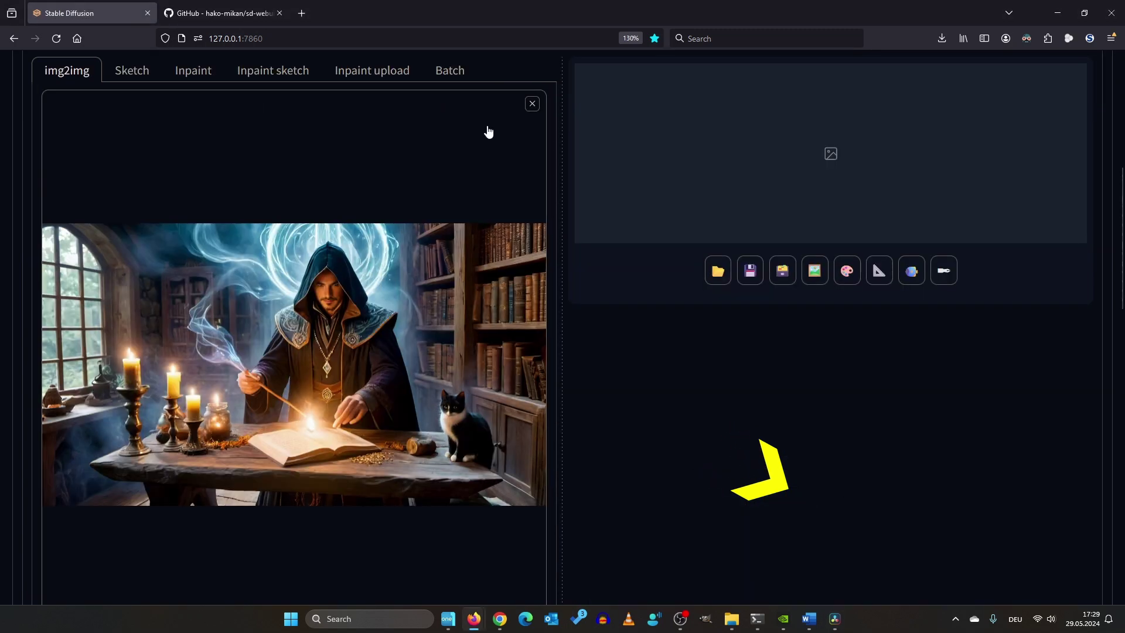
scroll(489, 131, down, 10)
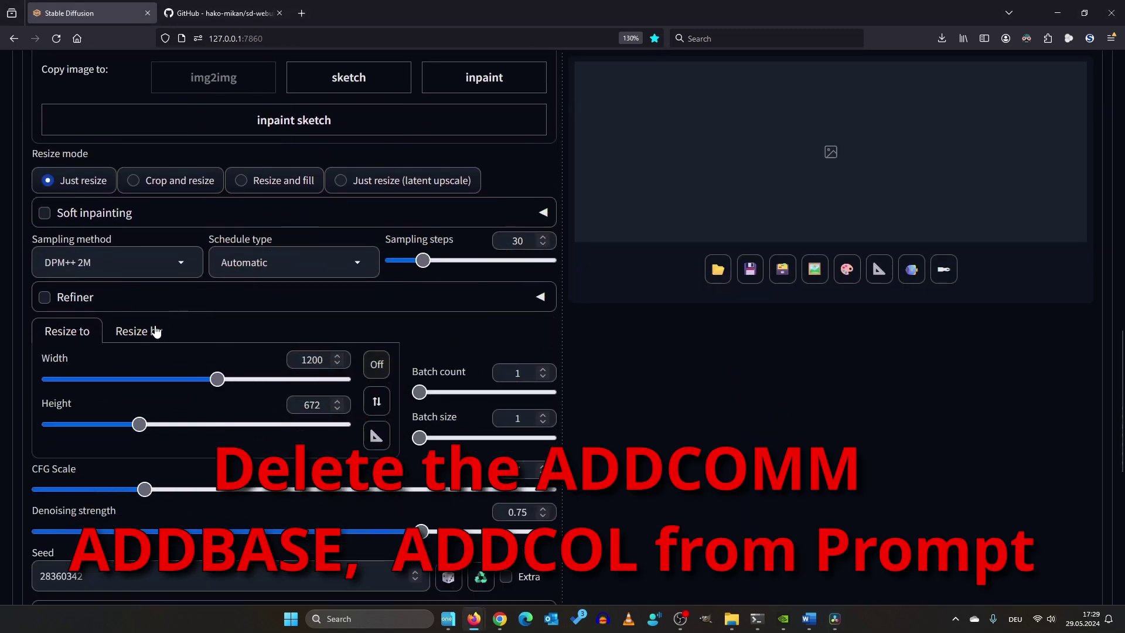
click(156, 331)
click(356, 354)
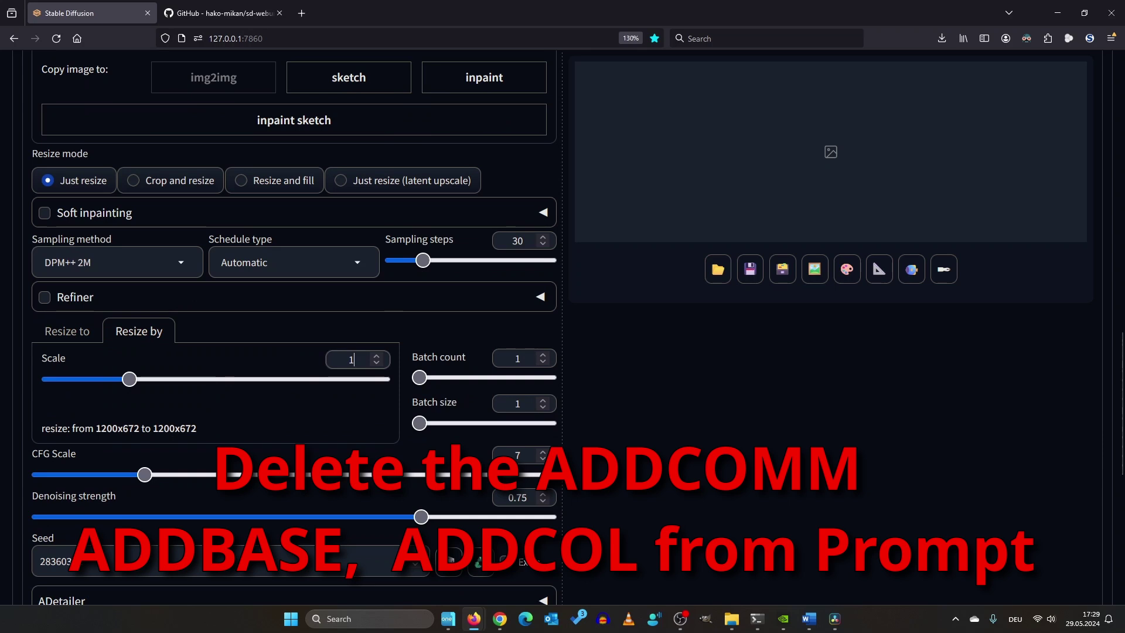
text(.5)
drag(319, 516, 243, 517)
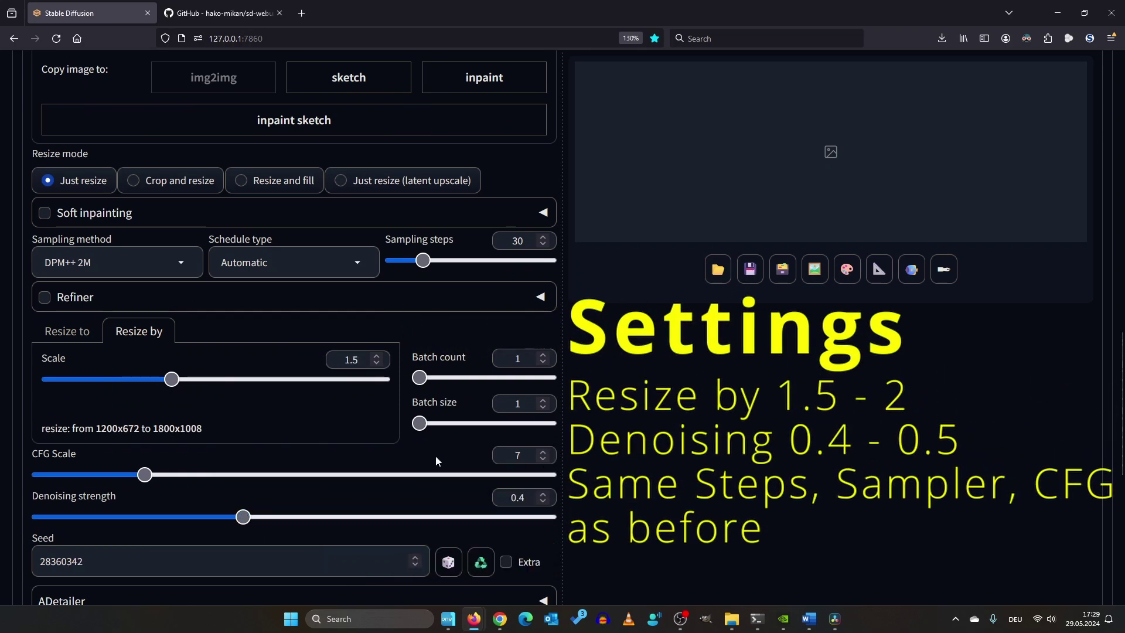
- Enable ADetailer for the img2img pass and generate the enlarged warlock image
scroll(665, 396, down, 5)
click(70, 181)
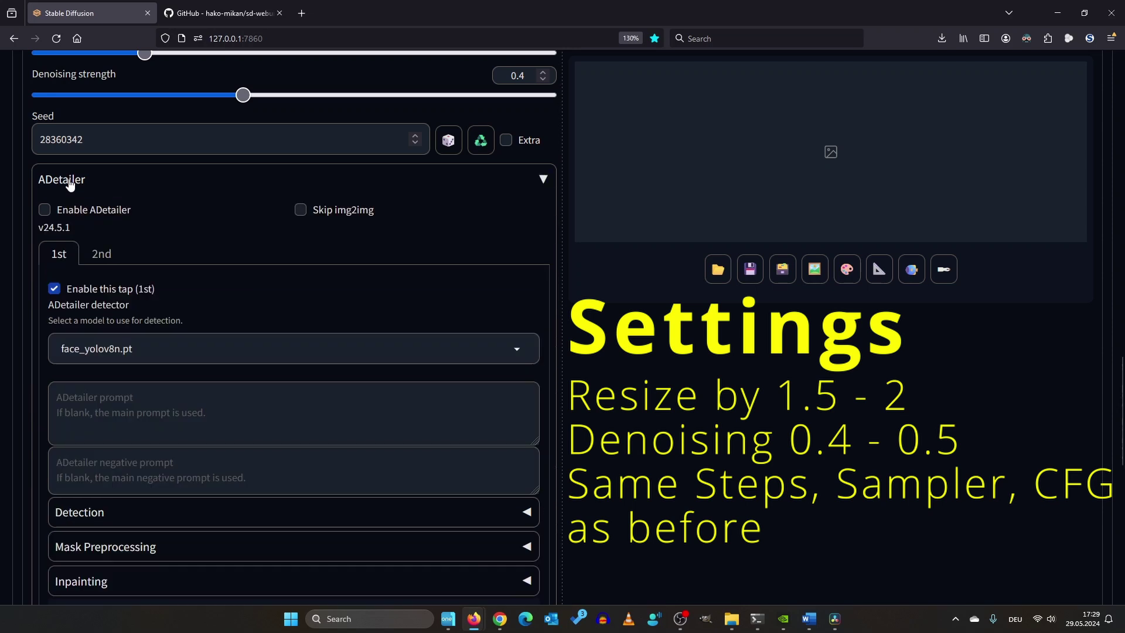
click(68, 211)
click(118, 181)
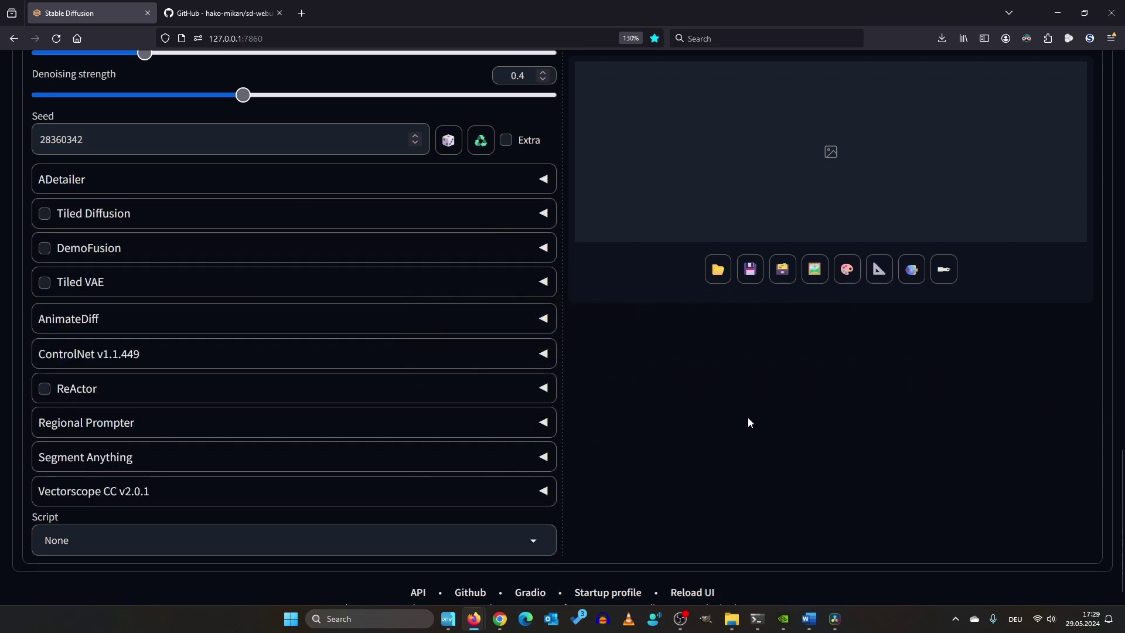
key(ctrl+Return)
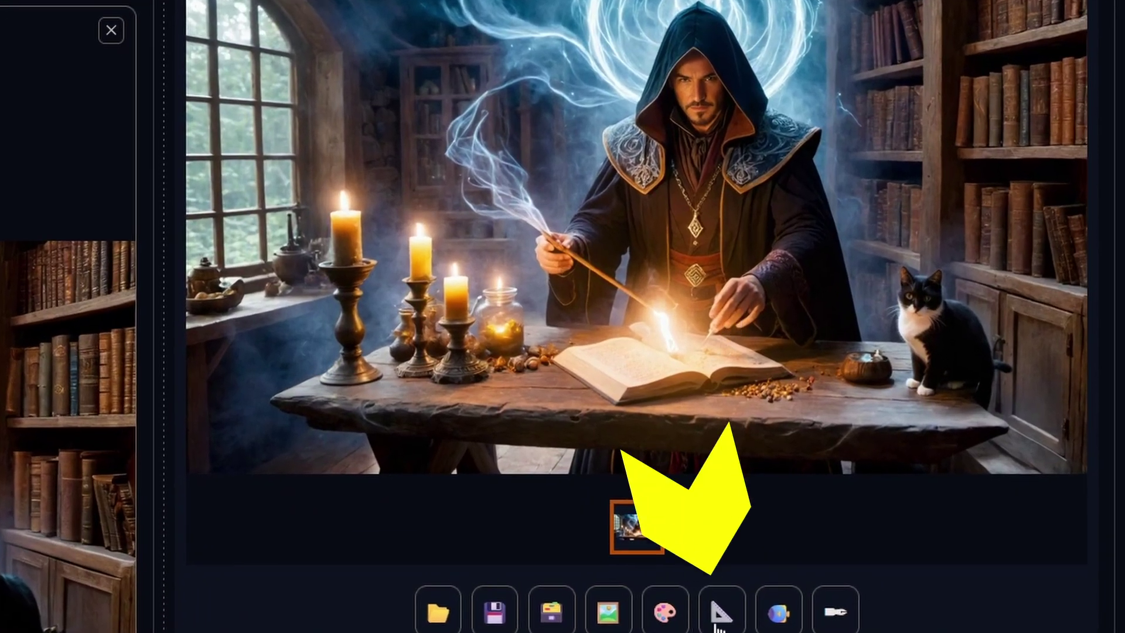
- Send the enlarged warlock image to Extras and set up a 2x upscale with 4xLSDIRplus as the first upscaler
click(719, 624)
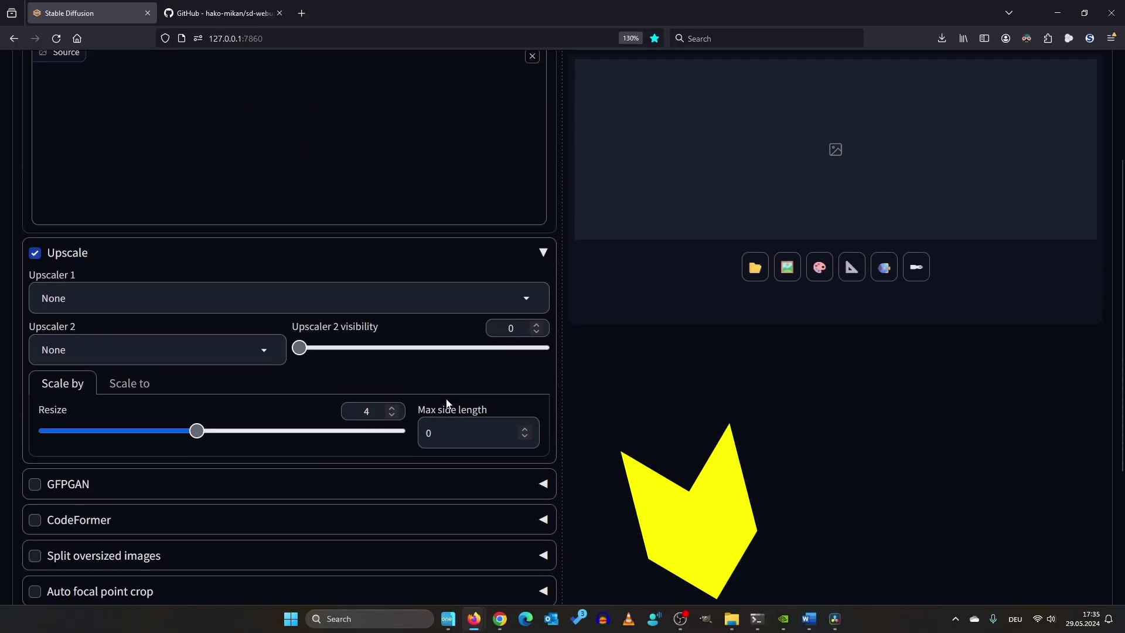
scroll(410, 407, up, 2)
scroll(154, 518, down, 1)
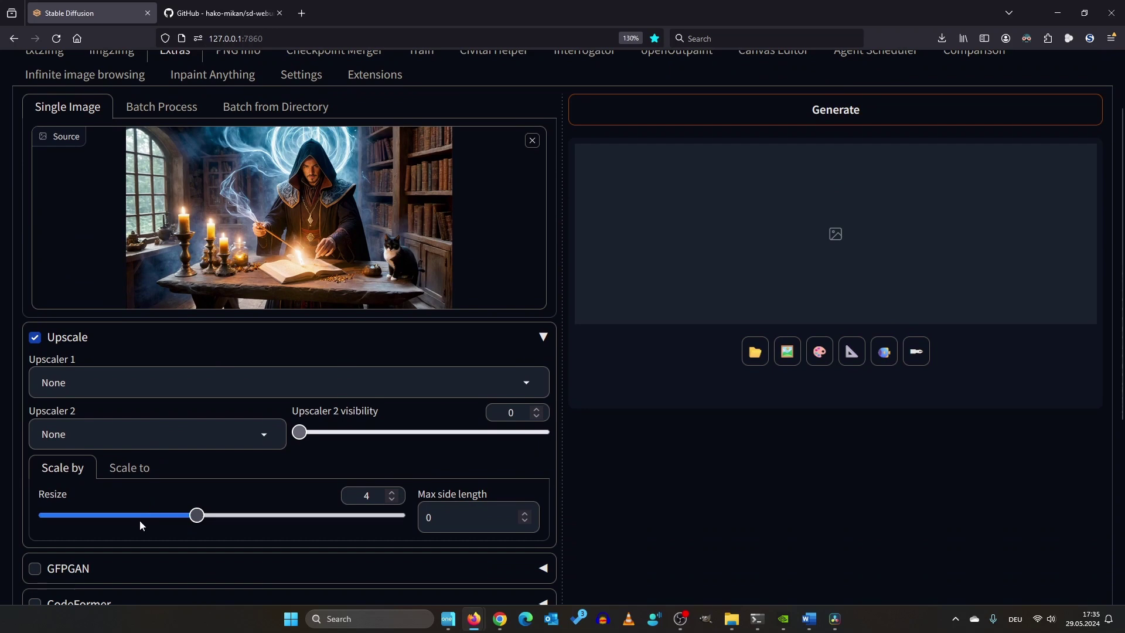
drag(139, 515, 96, 515)
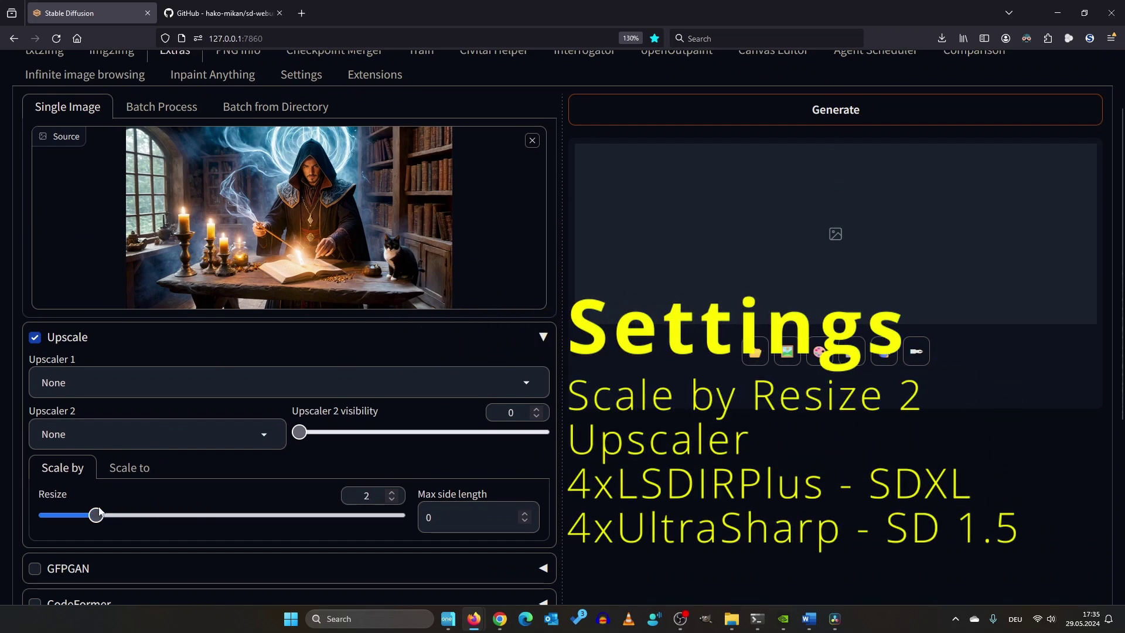
click(110, 384)
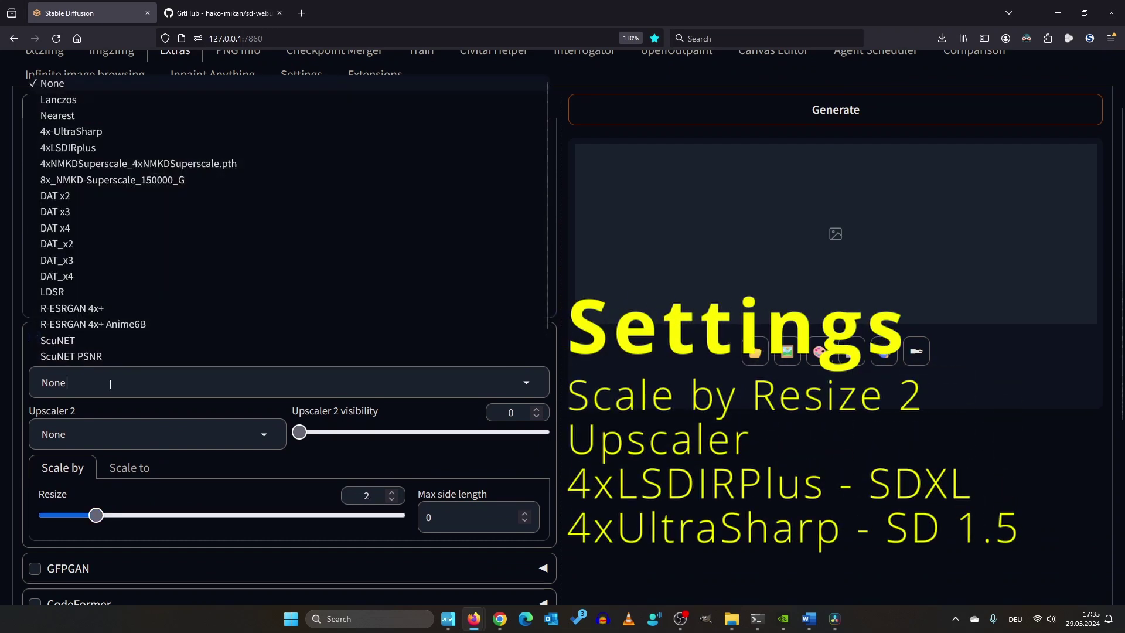
click(101, 148)
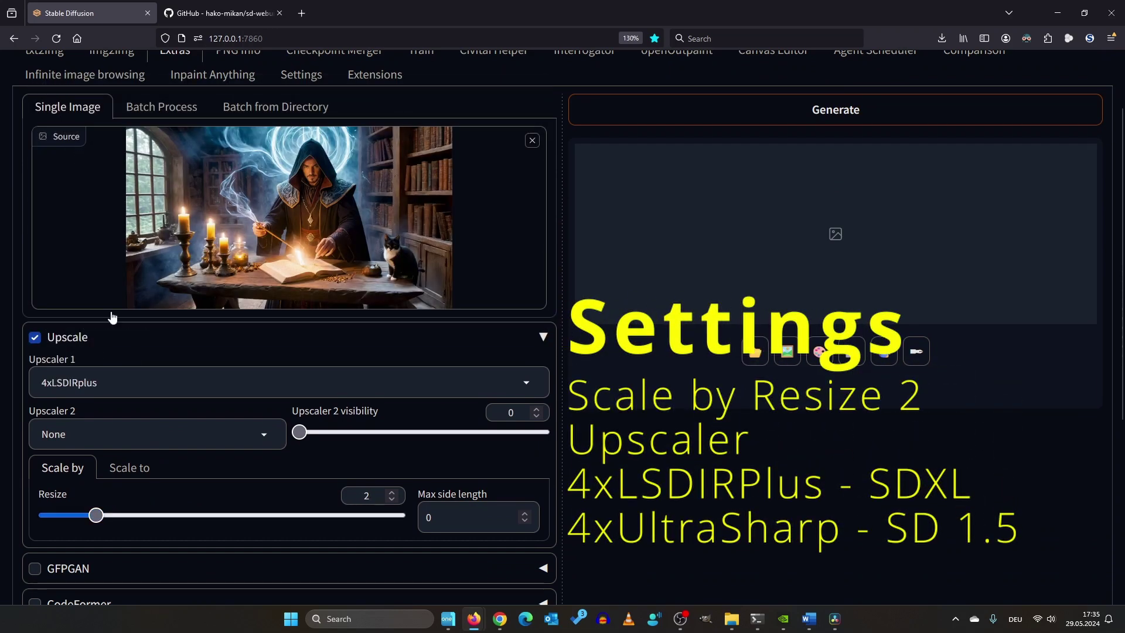
click(111, 383)
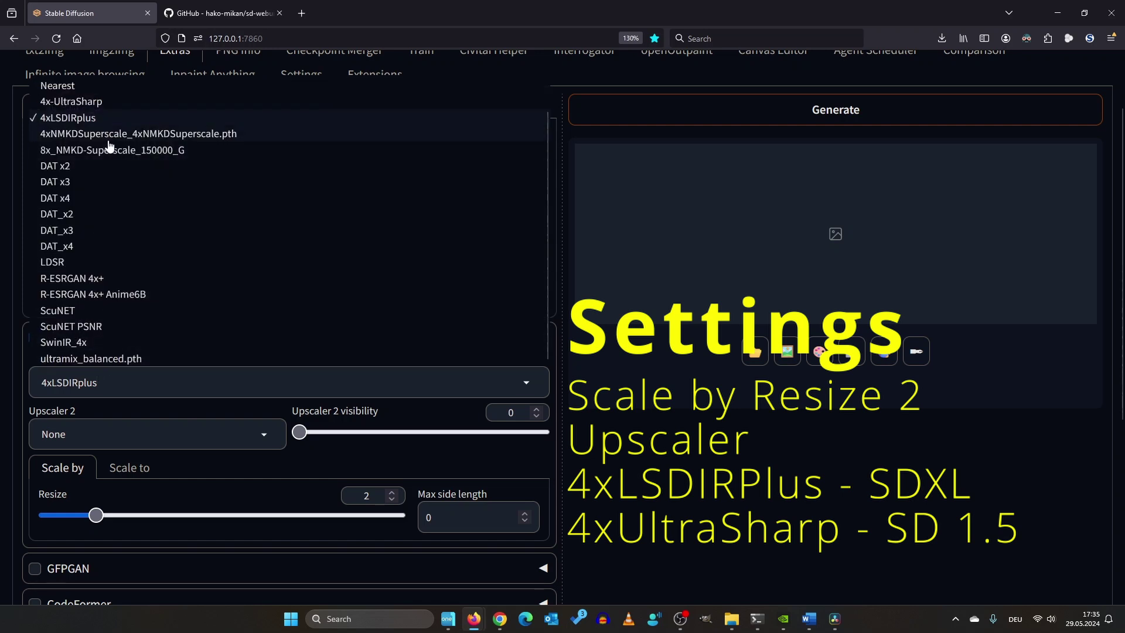
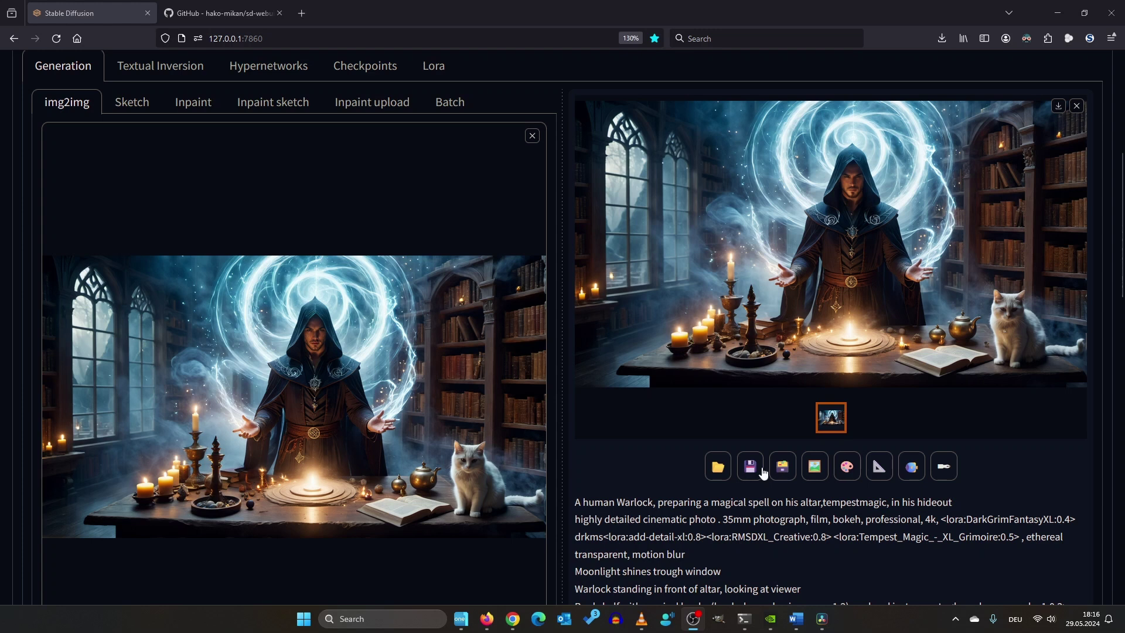
- Save the img2img result showing the warlock with the white cat
click(749, 469)
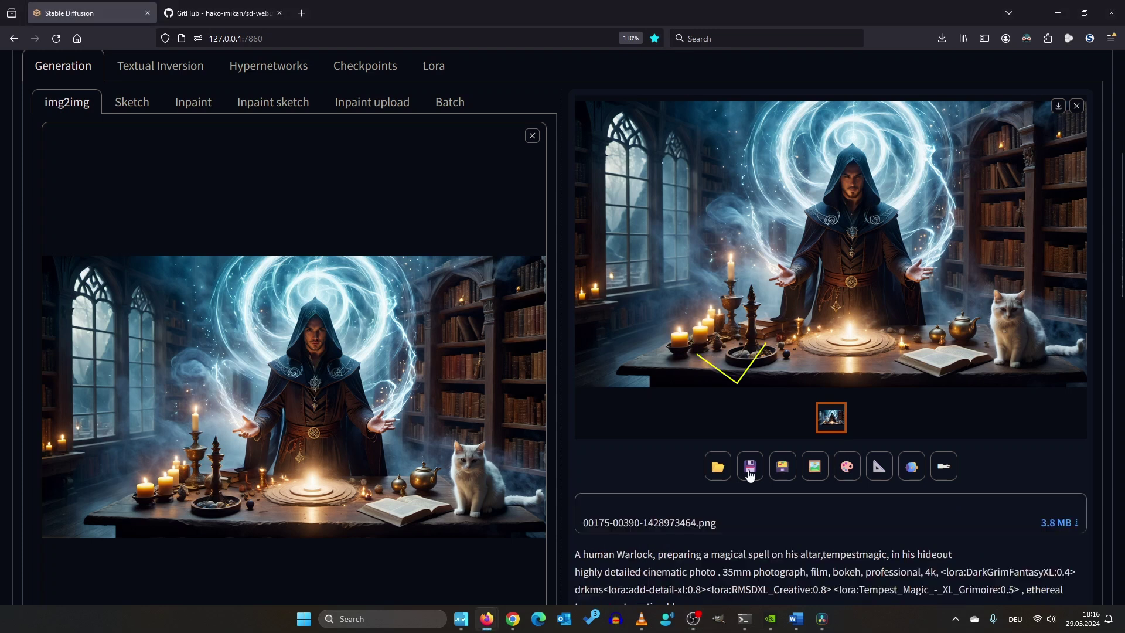
scroll(1019, 439, down, 5)
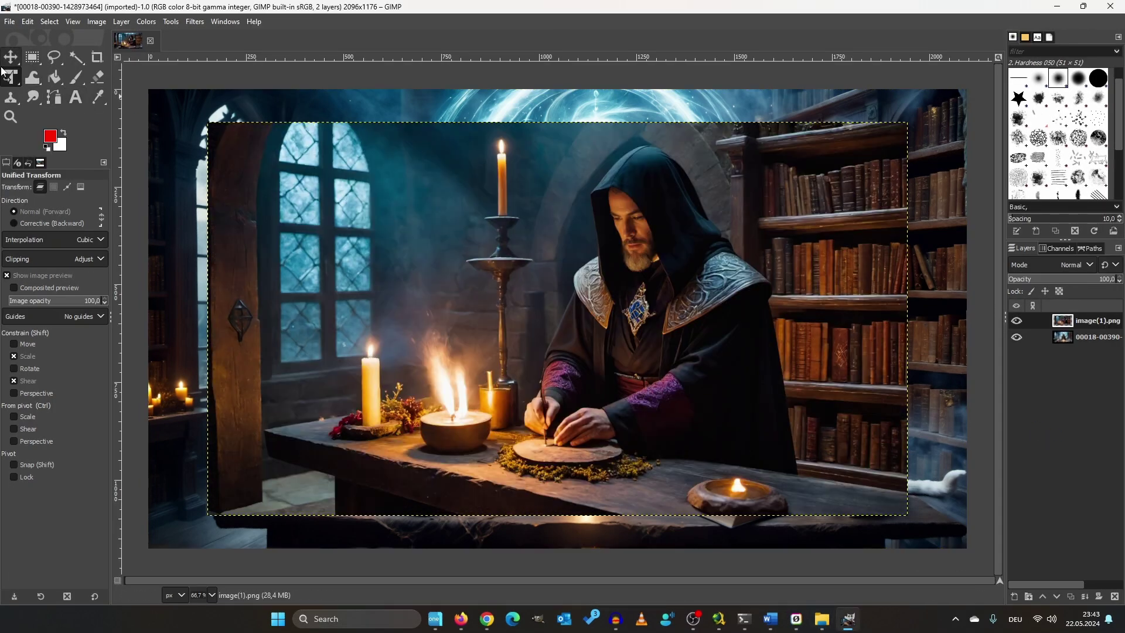
- In GIMP, enlarge the image(1).png layer, lower its opacity to about 77 and move it over the warlock on the layer beneath
click(458, 252)
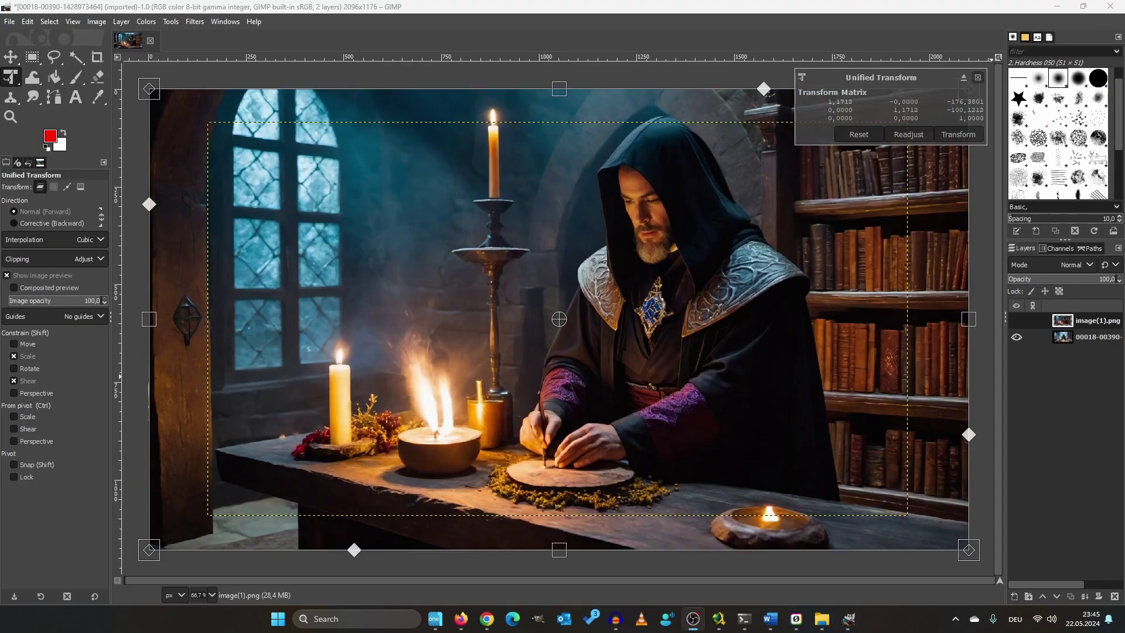
drag(1082, 285, 1093, 285)
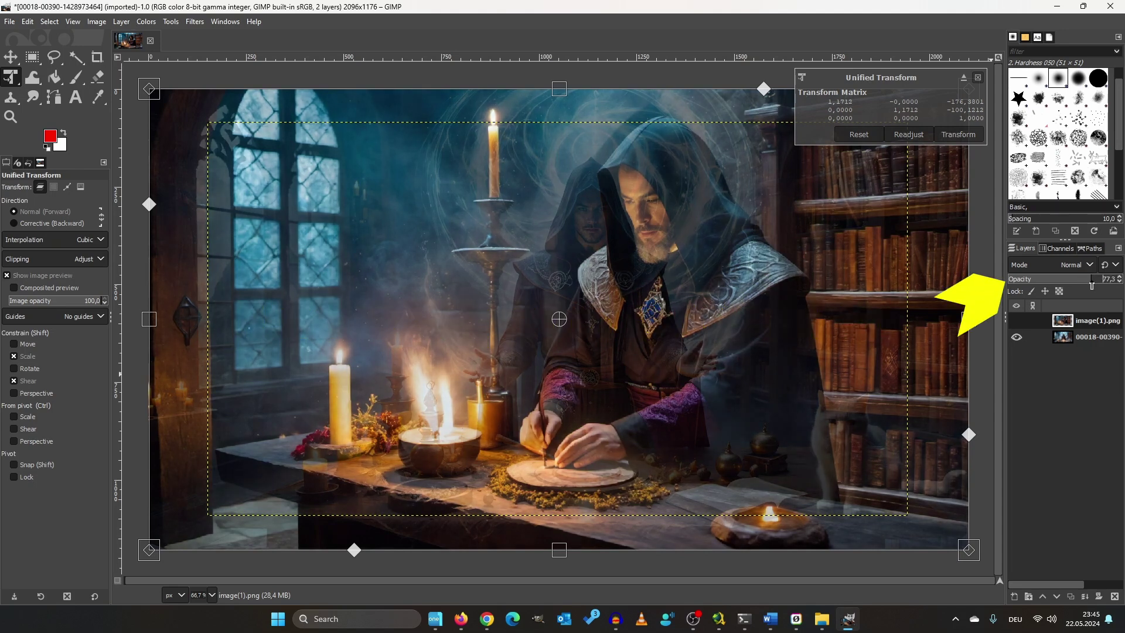
click(11, 56)
drag(862, 353, 837, 358)
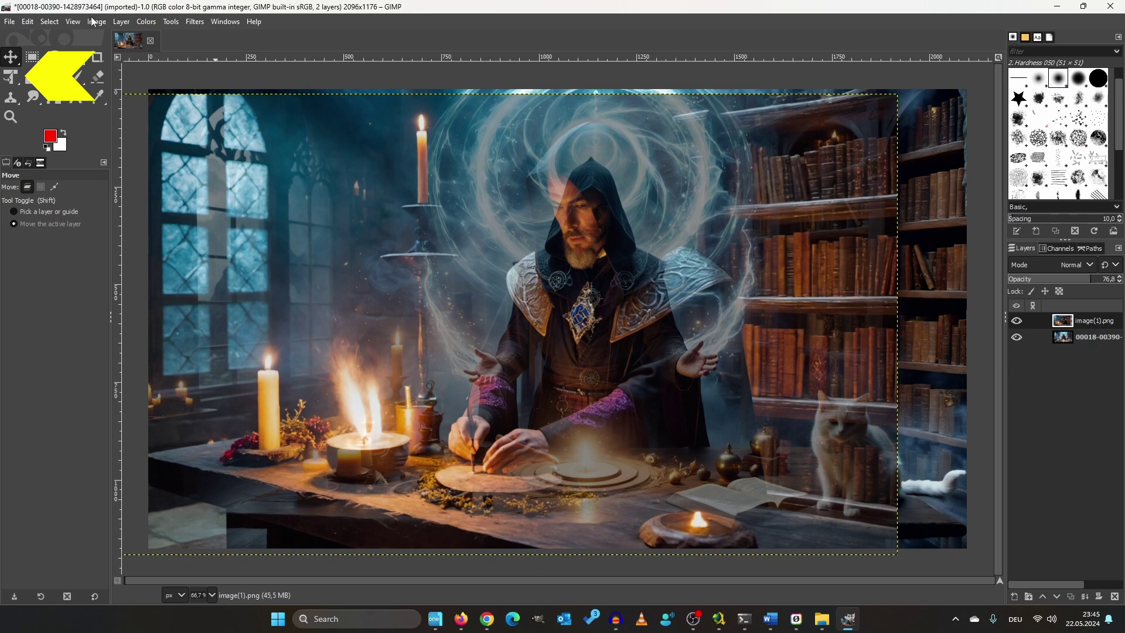
- Scale the image(1).png layer down with Unified Transform so its figure matches the warlock beneath
click(10, 76)
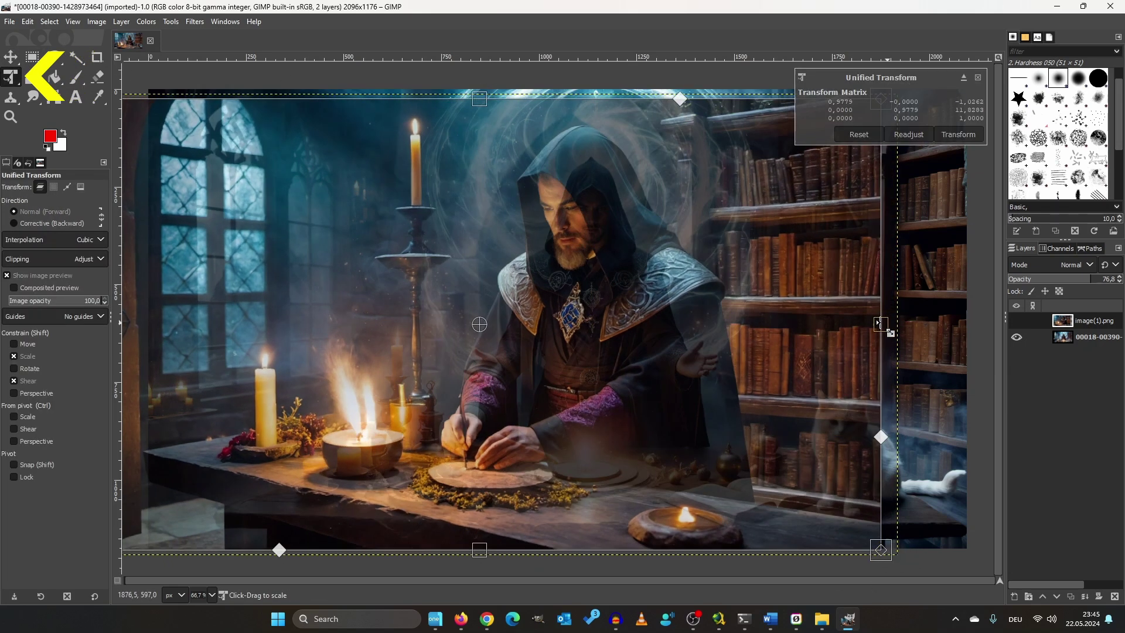
drag(881, 322, 827, 316)
key(Return)
- Show only the image(1).png layer at full opacity and export the image as a PNG to the Downloads folder
click(1015, 322)
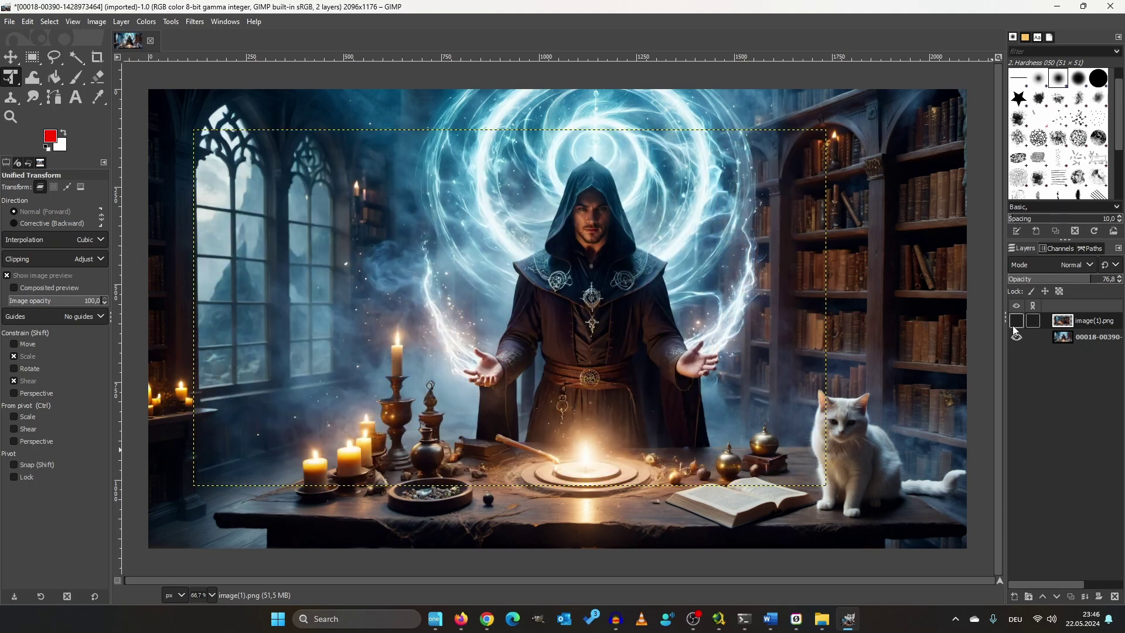
click(1015, 322)
click(1018, 338)
click(1113, 278)
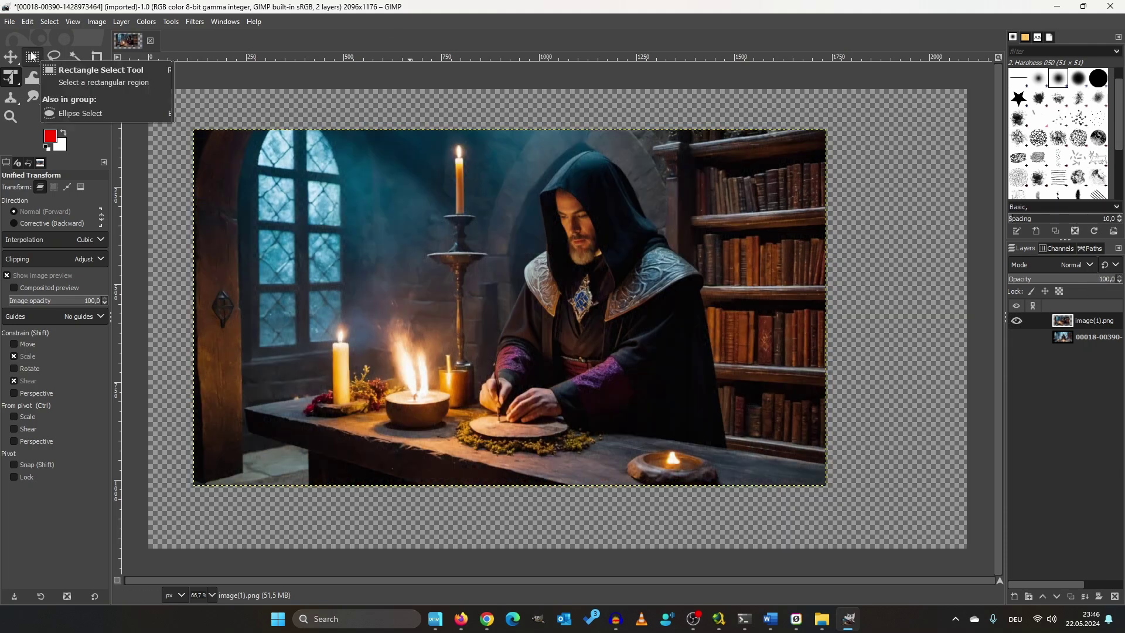
key(ctrl+shift+e)
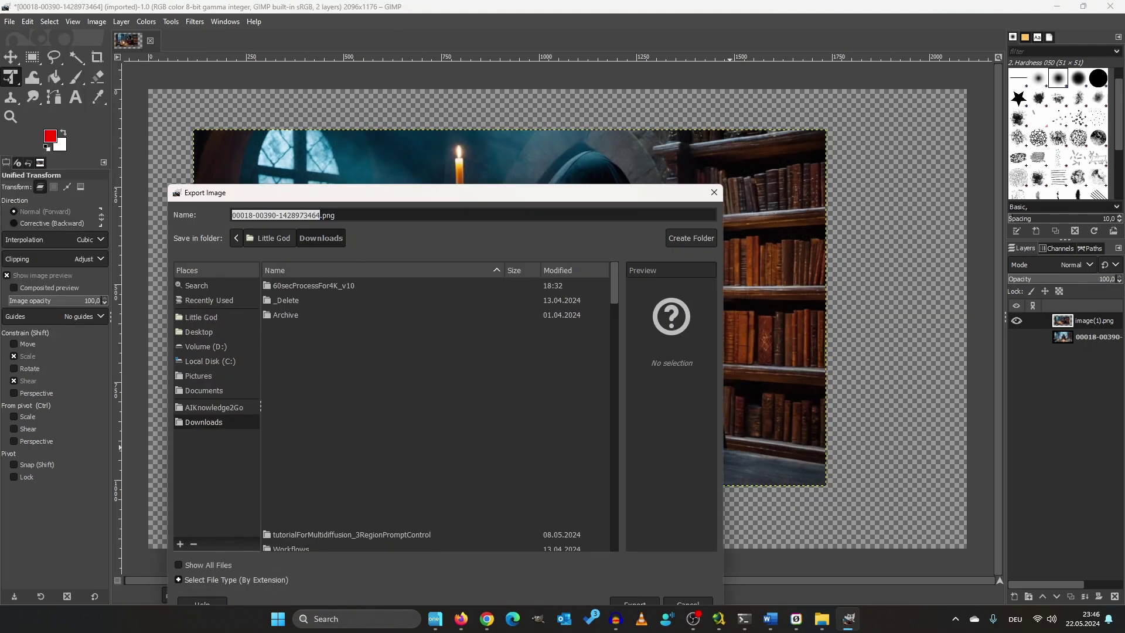
click(637, 602)
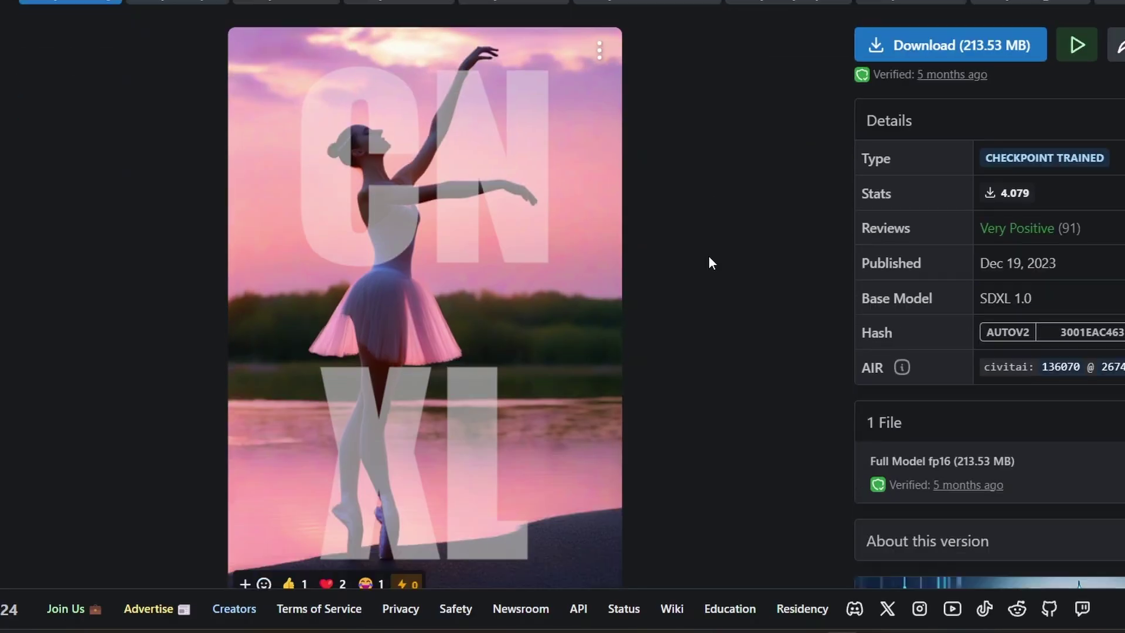
- Search the Civitai SDXL ControlNet model page for "open", and open the models\ControlNet folder of stable-diffusion-webui in File Explorer
scroll(708, 256, down, 5)
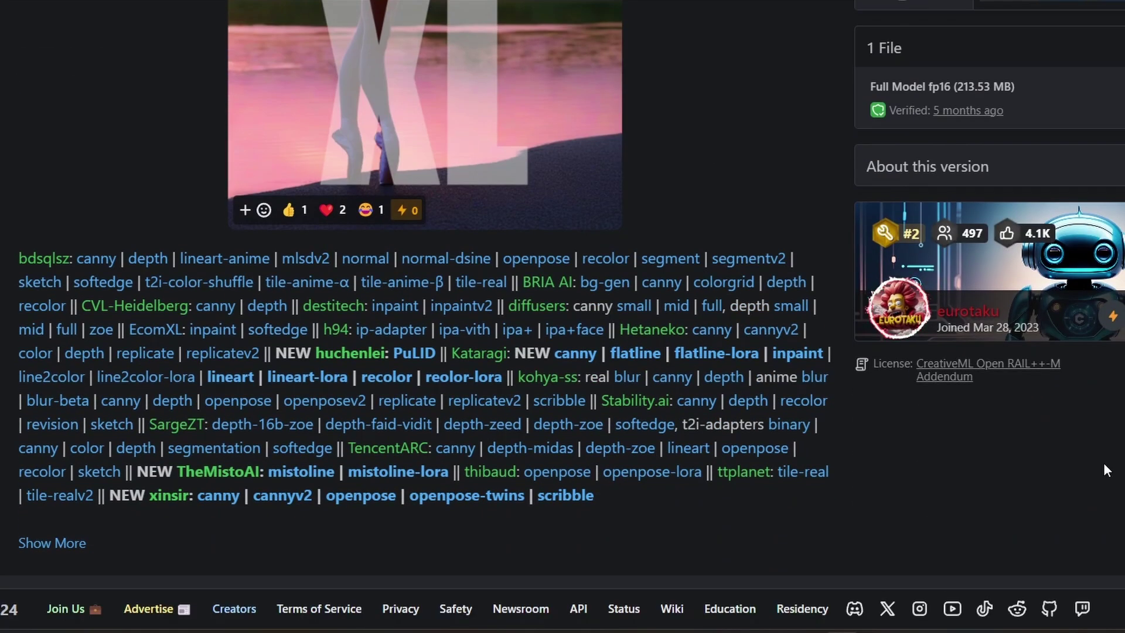
text(open)
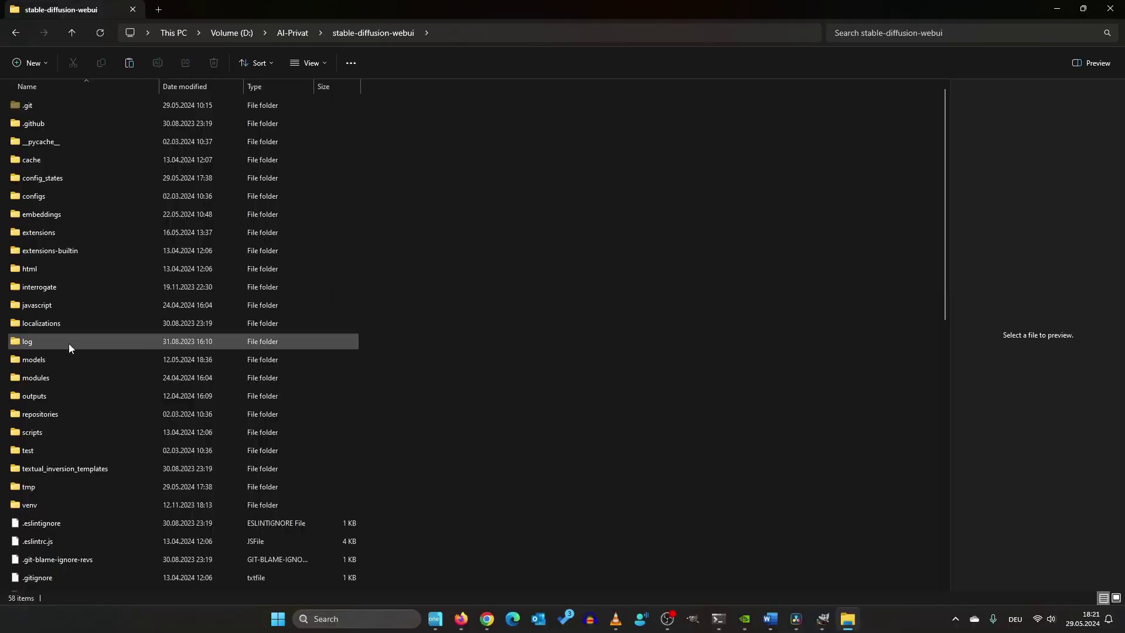
double_click(57, 359)
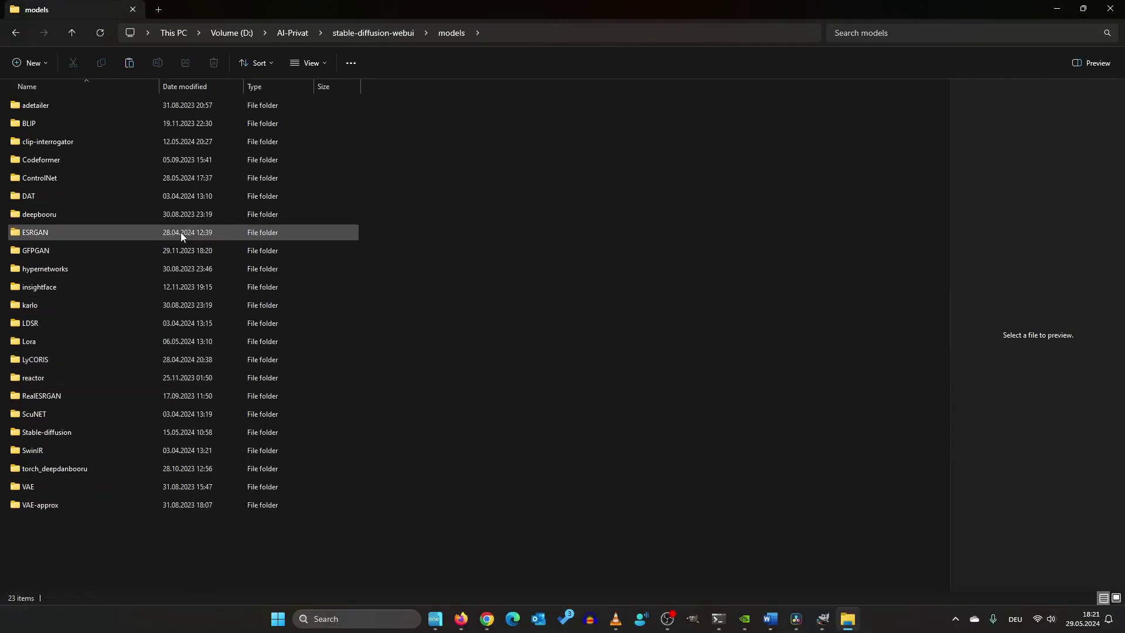
double_click(76, 179)
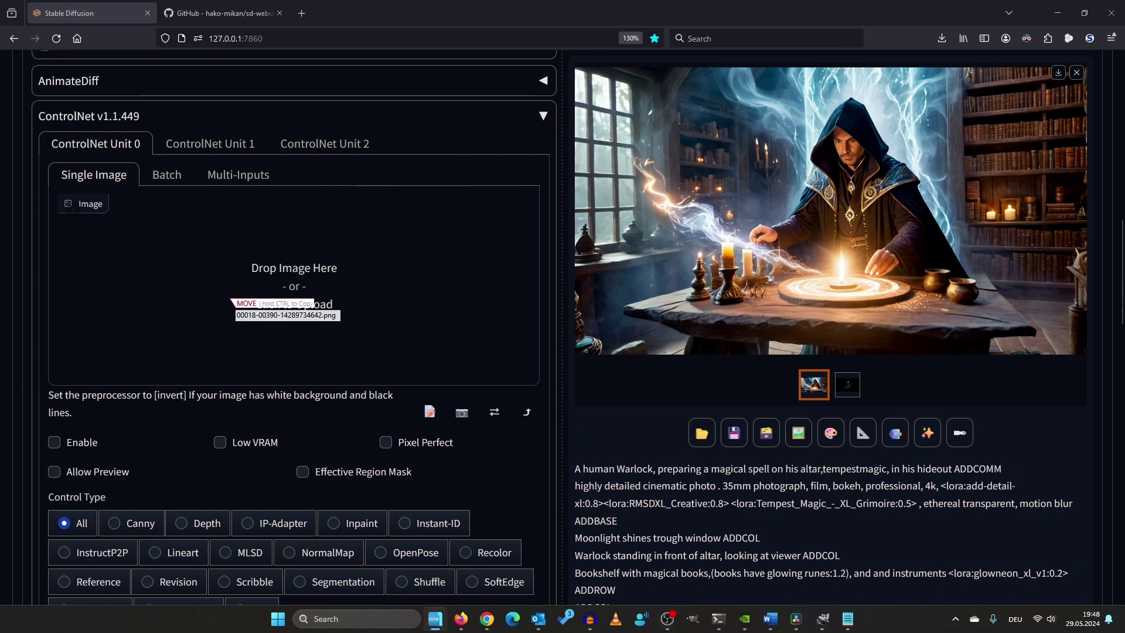
- In the Stable Diffusion web UI, load the exported pose image into ControlNet Unit 0 and enable the unit with the OpenPose control type
drag(231, 300, 231, 299)
scroll(322, 228, down, 2)
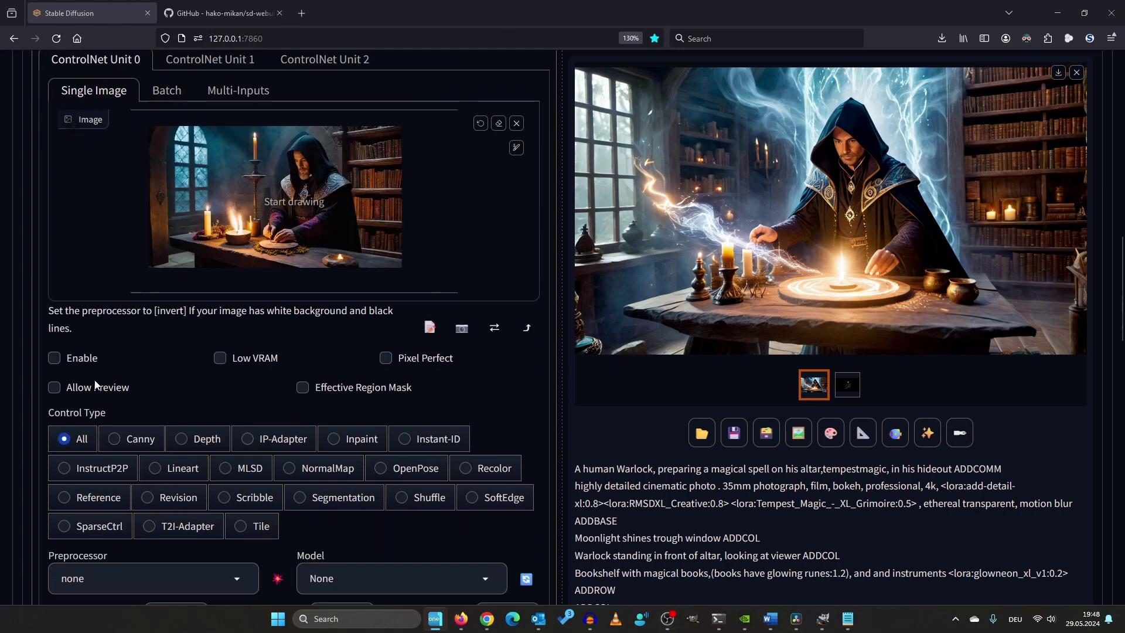
click(55, 358)
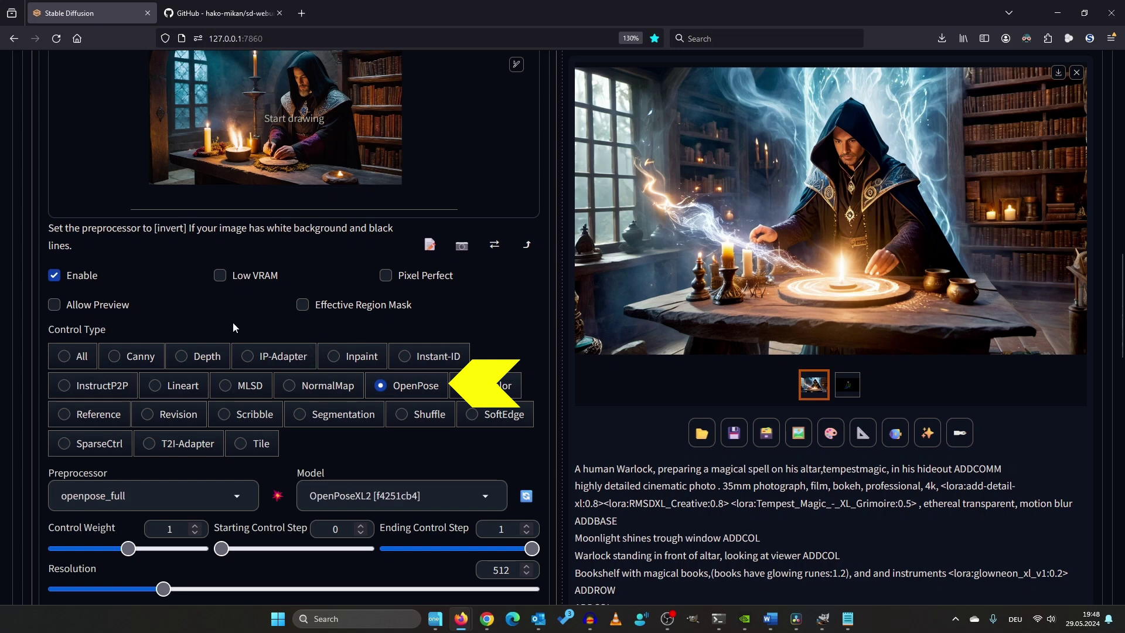
- Set the ControlNet preprocessor to dw_openpose_full
scroll(233, 327, down, 3)
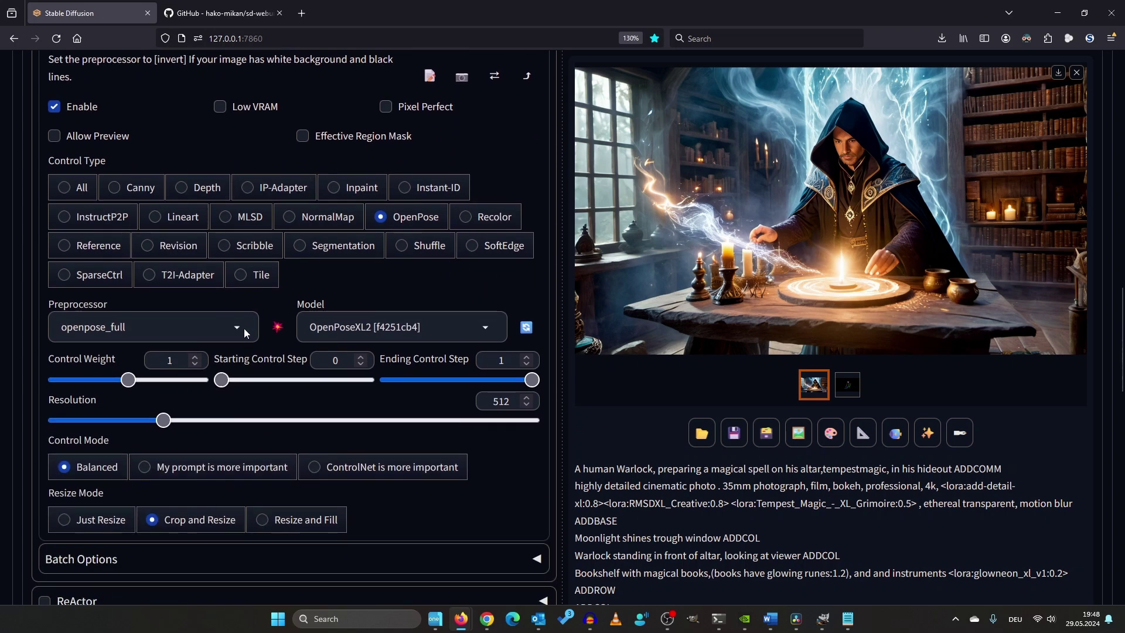
scroll(245, 332, up, 1)
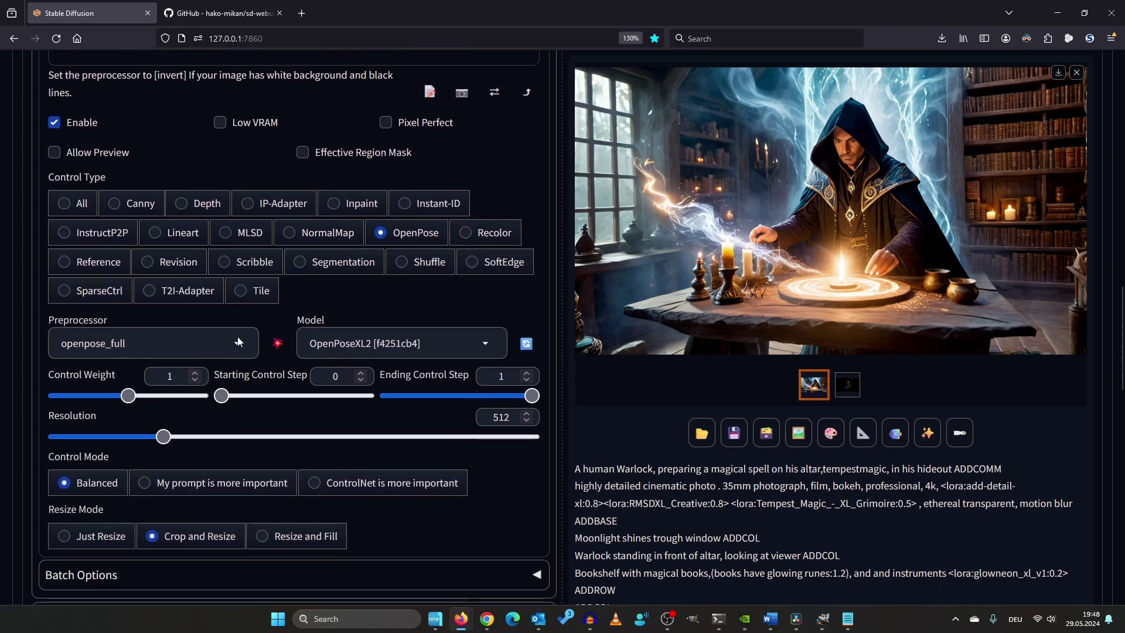
click(237, 337)
click(102, 272)
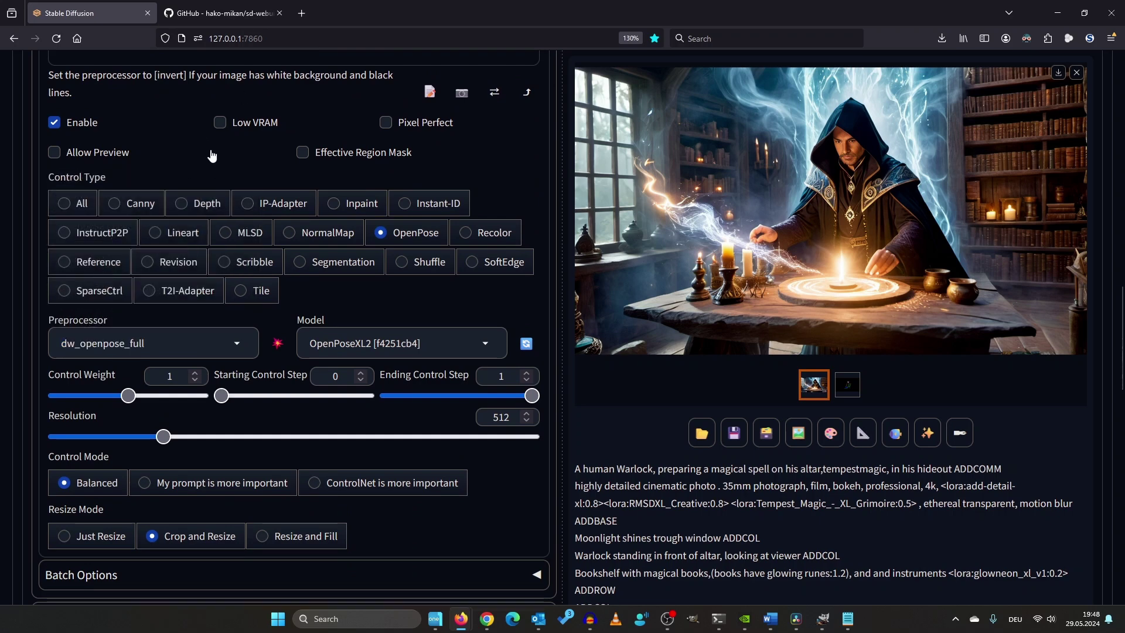